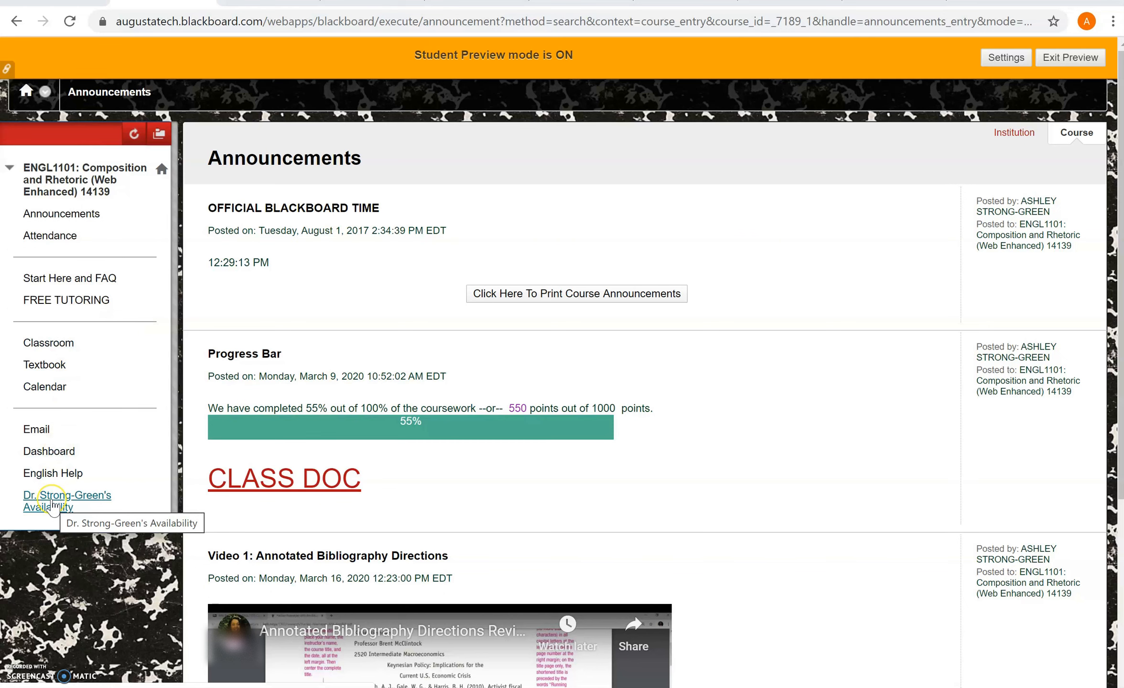
# Open the instructor's availability page in the ENGL1101 course and review the bookable time slots.
pyautogui.click(53, 505)
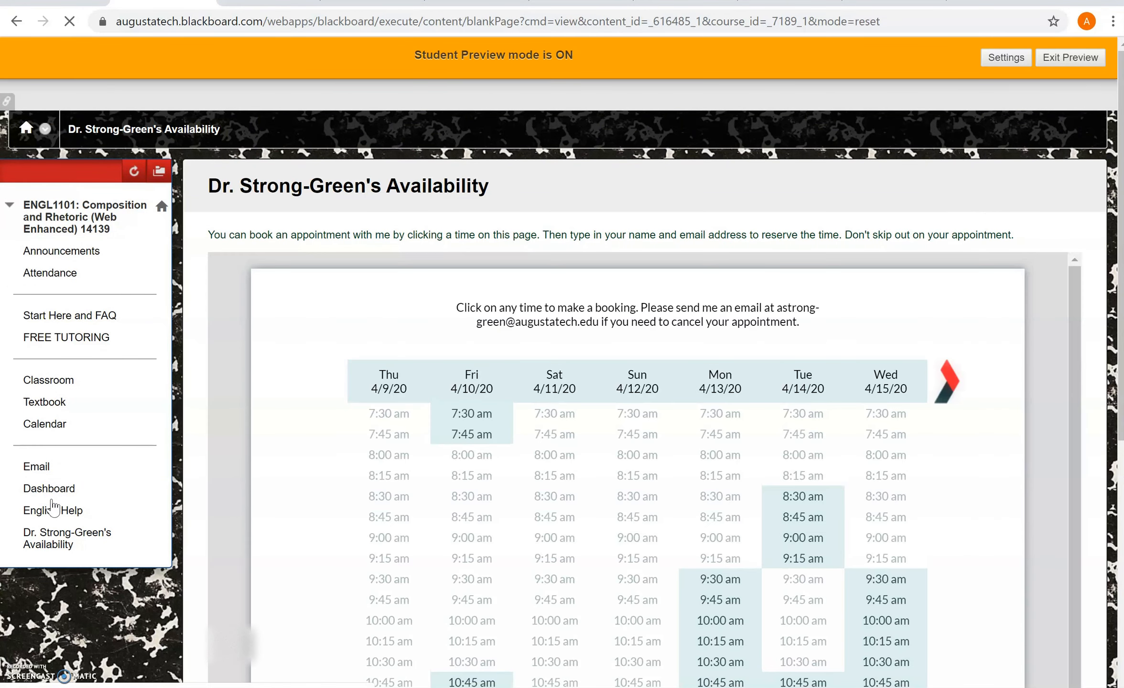
pyautogui.scroll(-3, 497, 284)
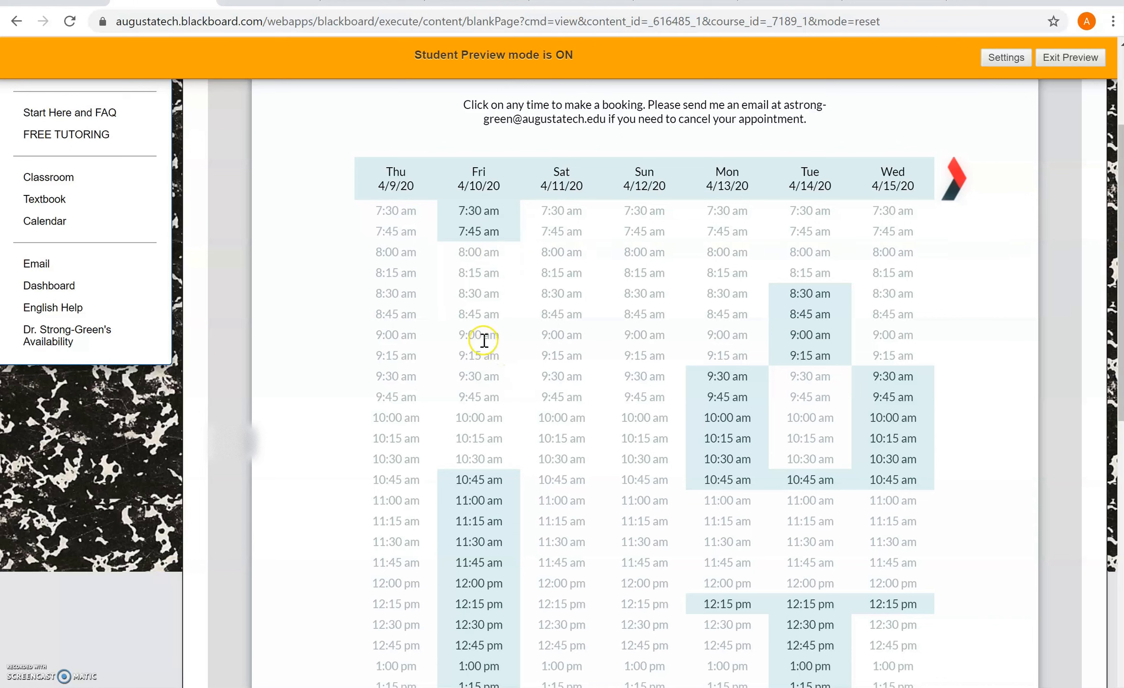
pyautogui.click(431, 296)
pyautogui.click(434, 283)
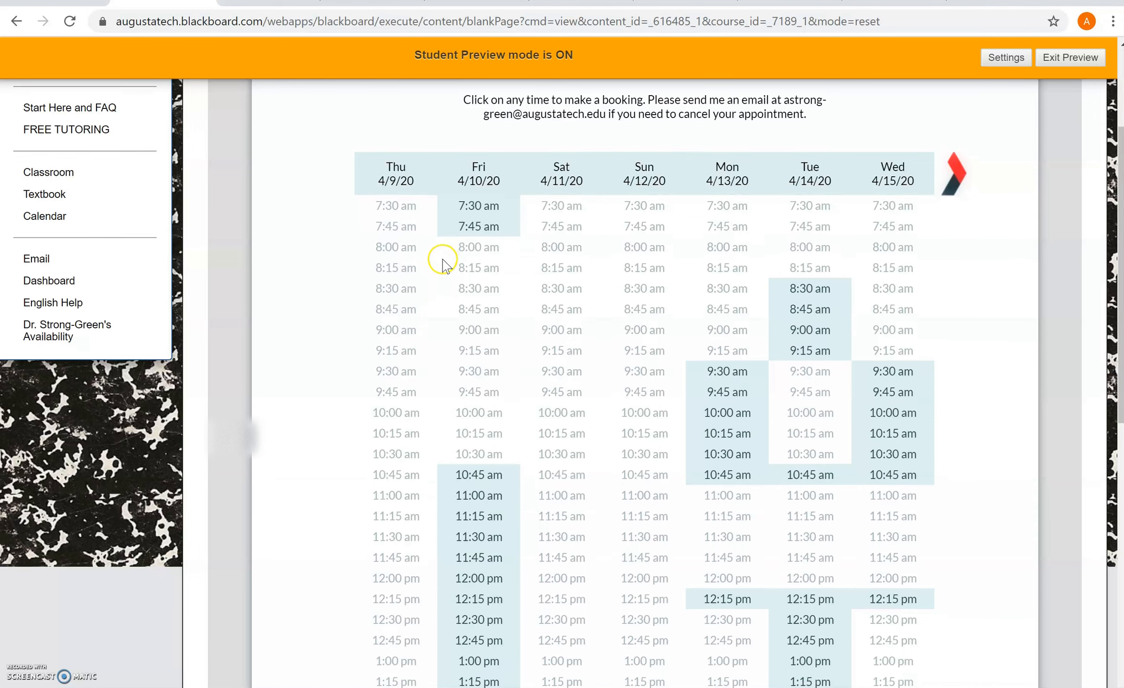
pyautogui.scroll(-5, 440, 258)
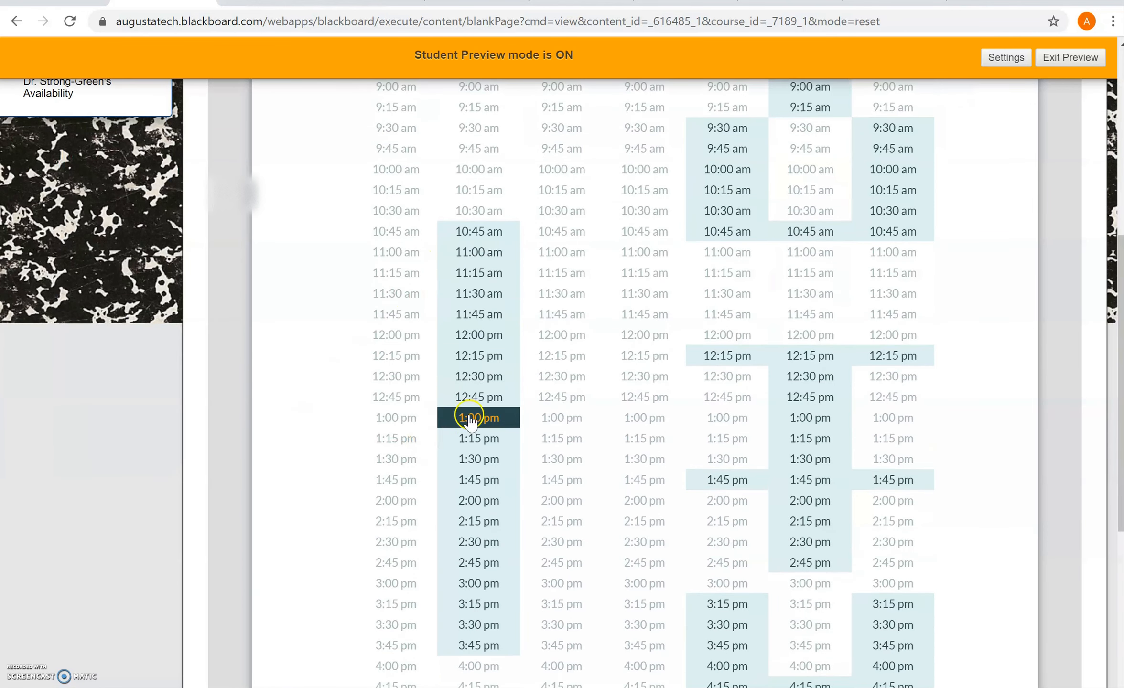
# Open the booking form for Friday, April 10, 2020 1:00 PM and examine its meeting-method options and question field.
pyautogui.click(471, 427)
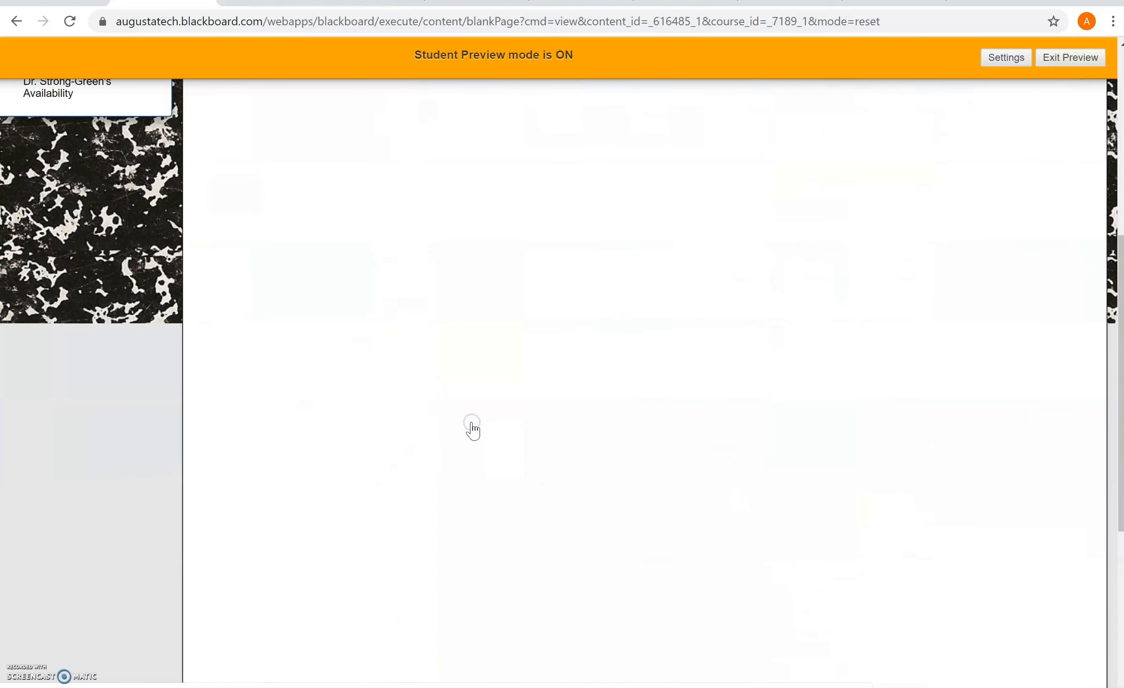
pyautogui.scroll(3, 523, 390)
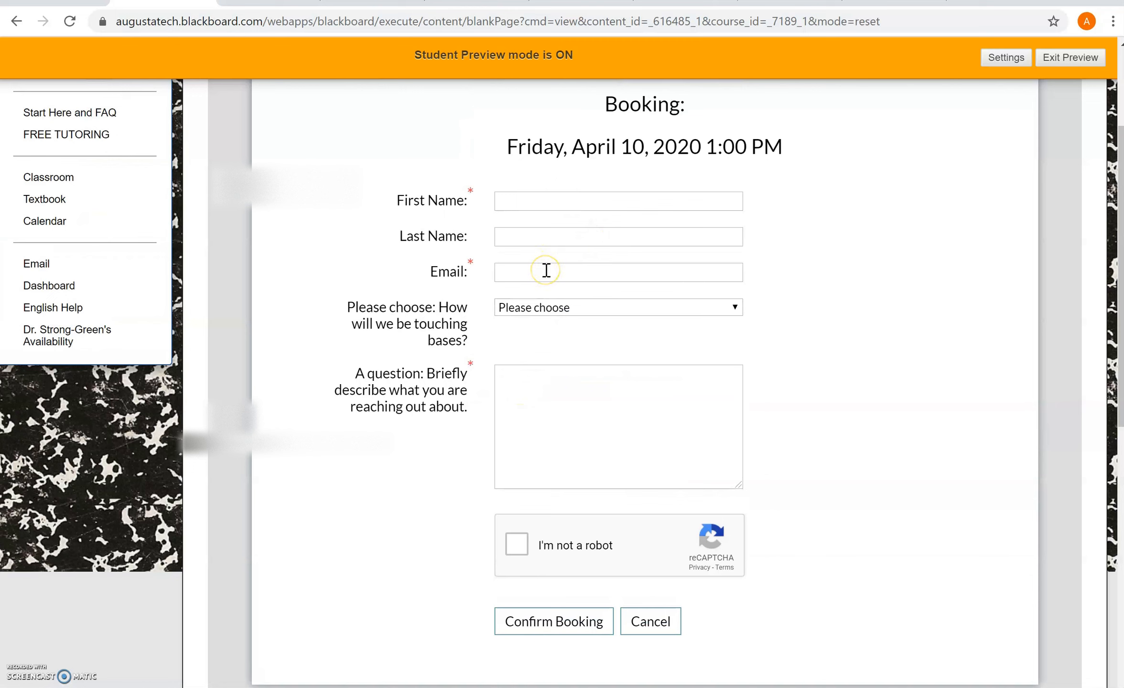
pyautogui.click(556, 308)
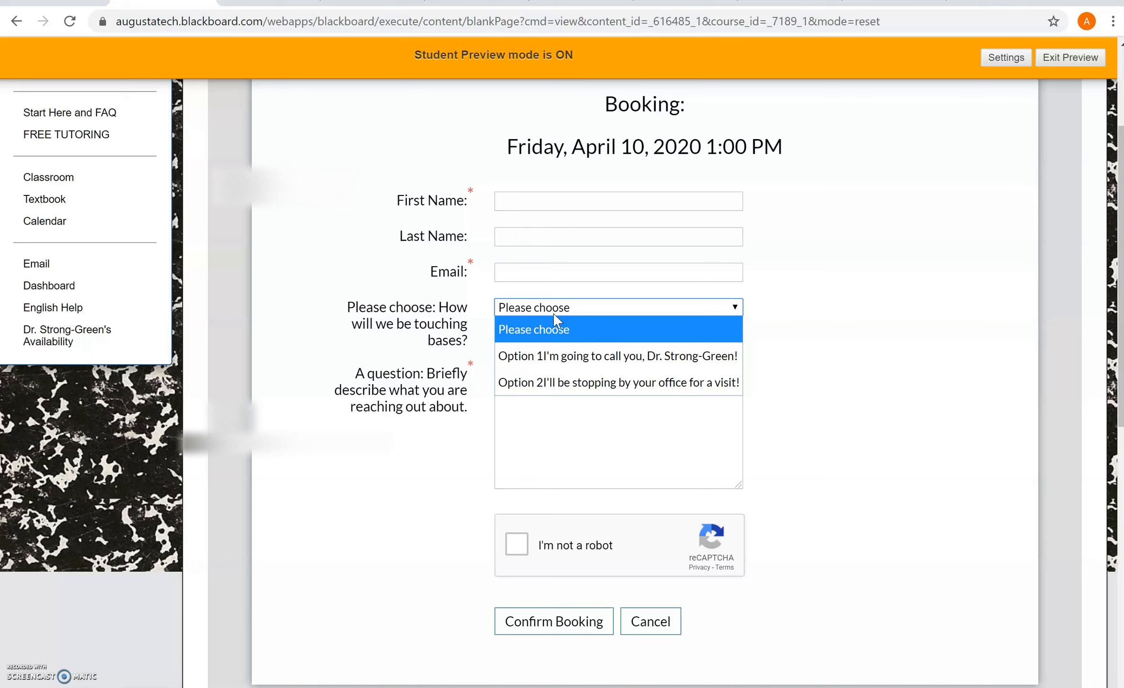
pyautogui.click(523, 473)
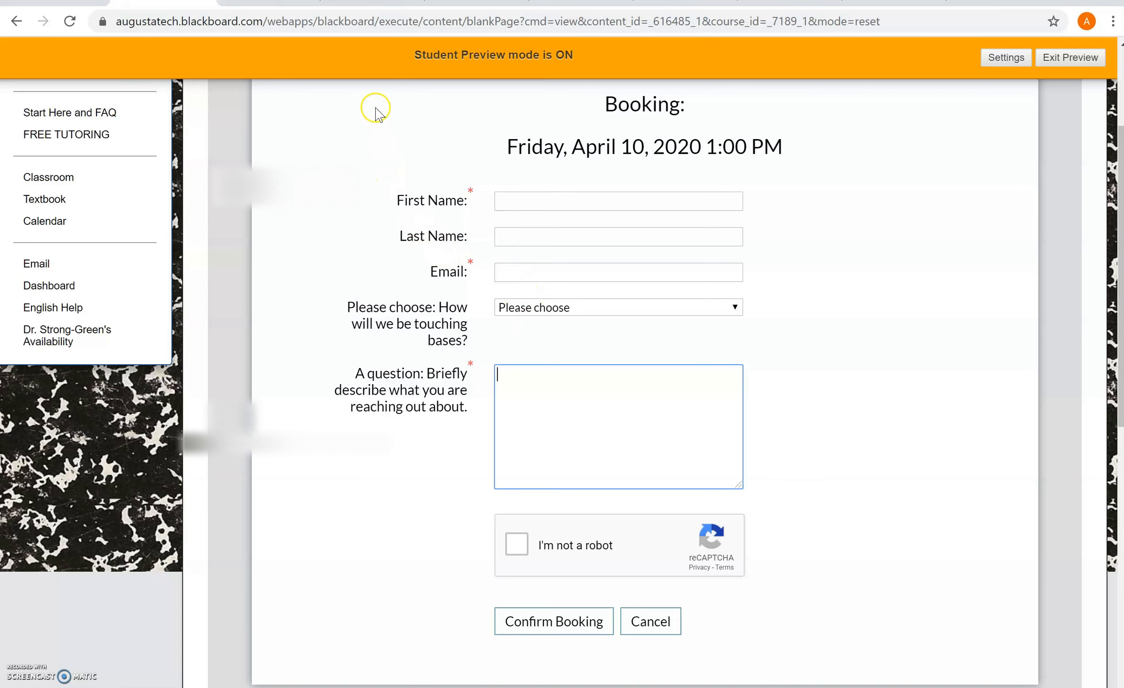
# Switch to the Outlook calendar, review the student's contact details and question in the March 13 1:30 PM booking, and close it.
pyautogui.click(367, 3)
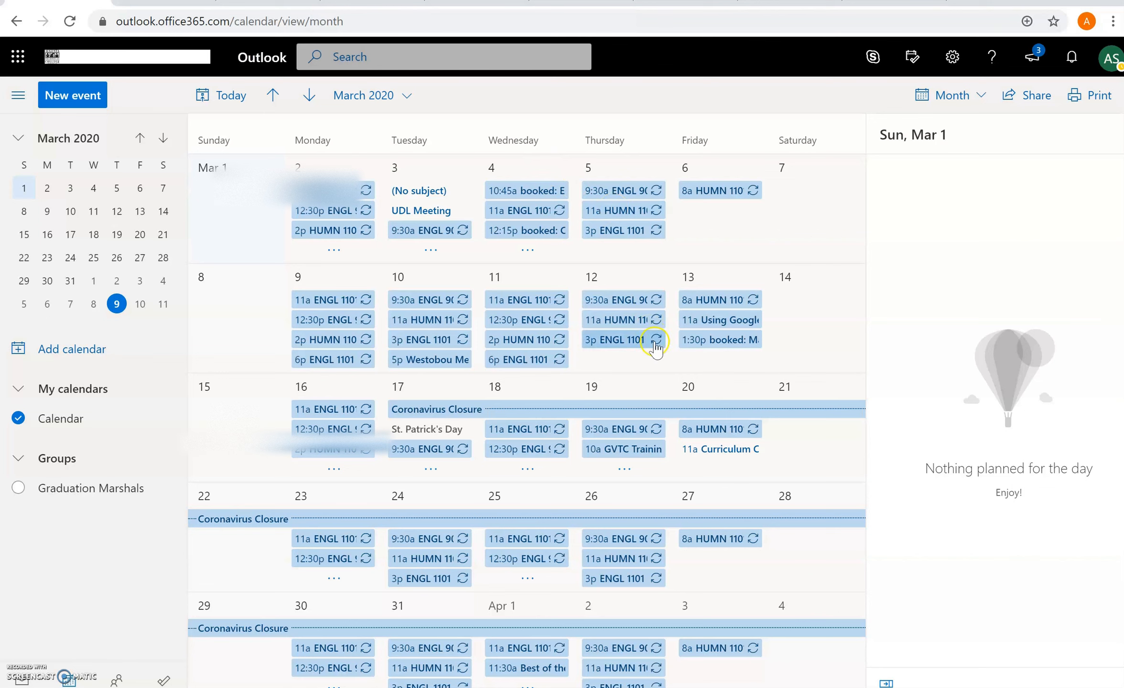
pyautogui.click(706, 350)
pyautogui.doubleClick(705, 350)
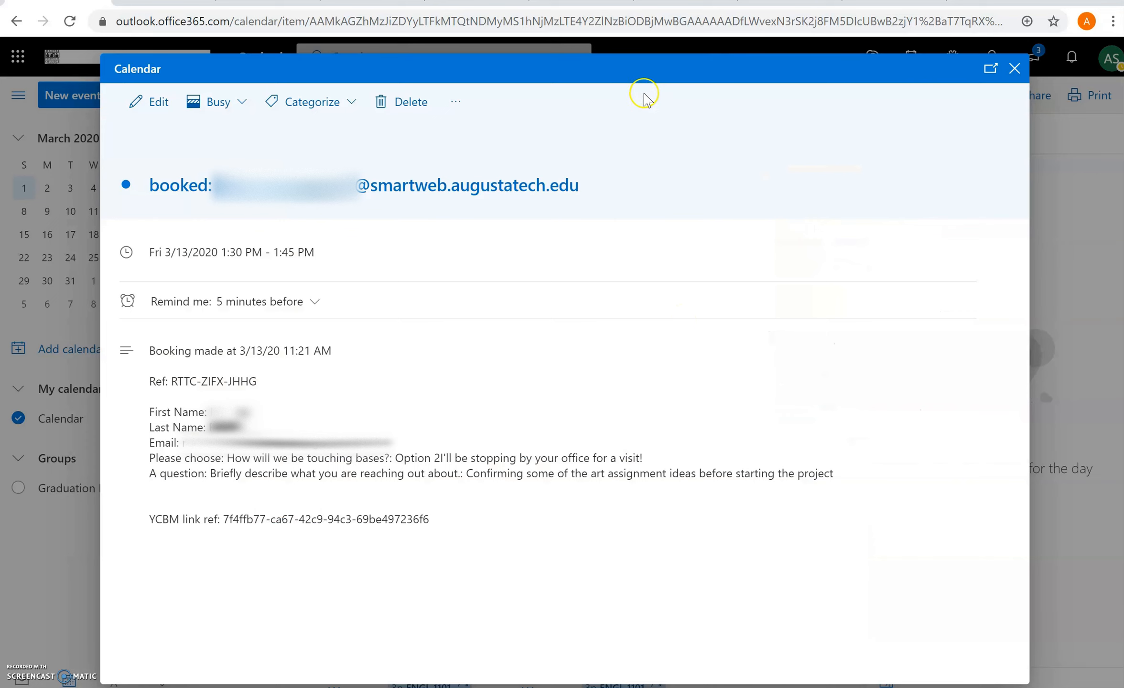
pyautogui.moveTo(222, 427); pyautogui.dragTo(392, 443)
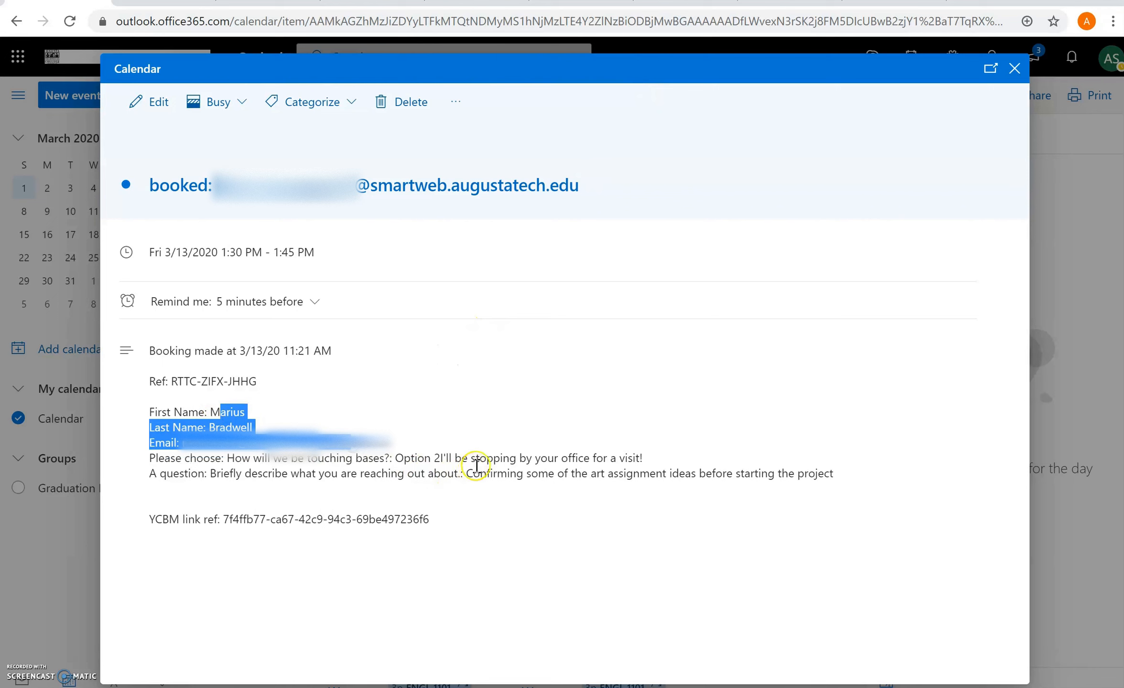
pyautogui.moveTo(469, 474); pyautogui.dragTo(846, 478)
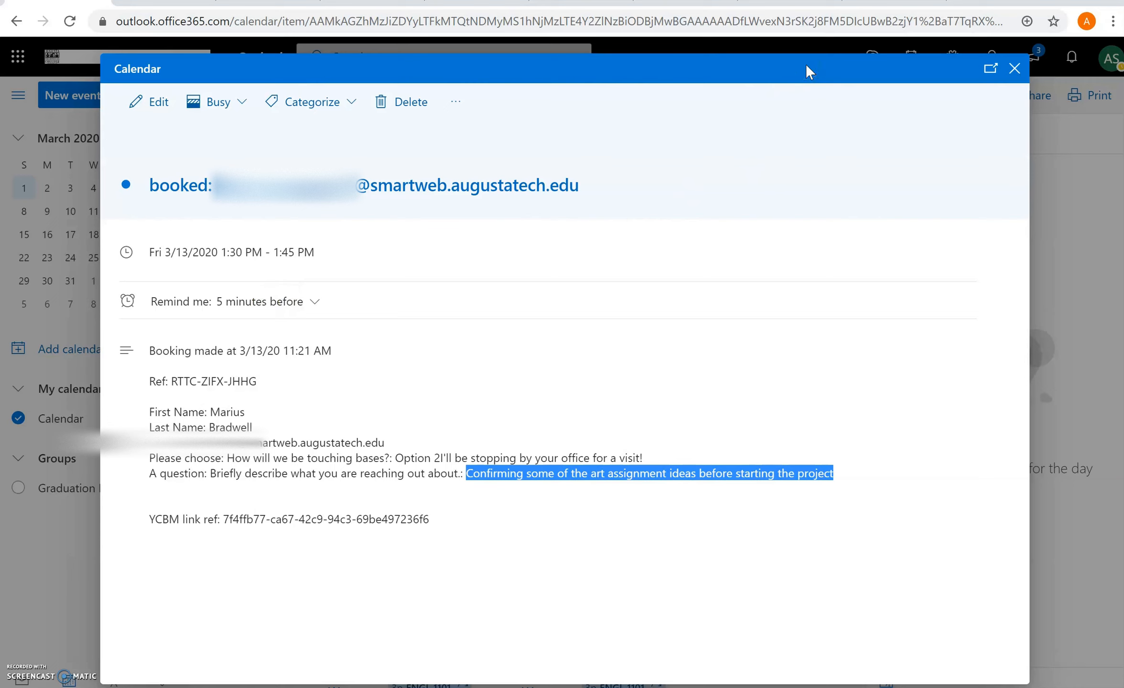
pyautogui.click(1017, 68)
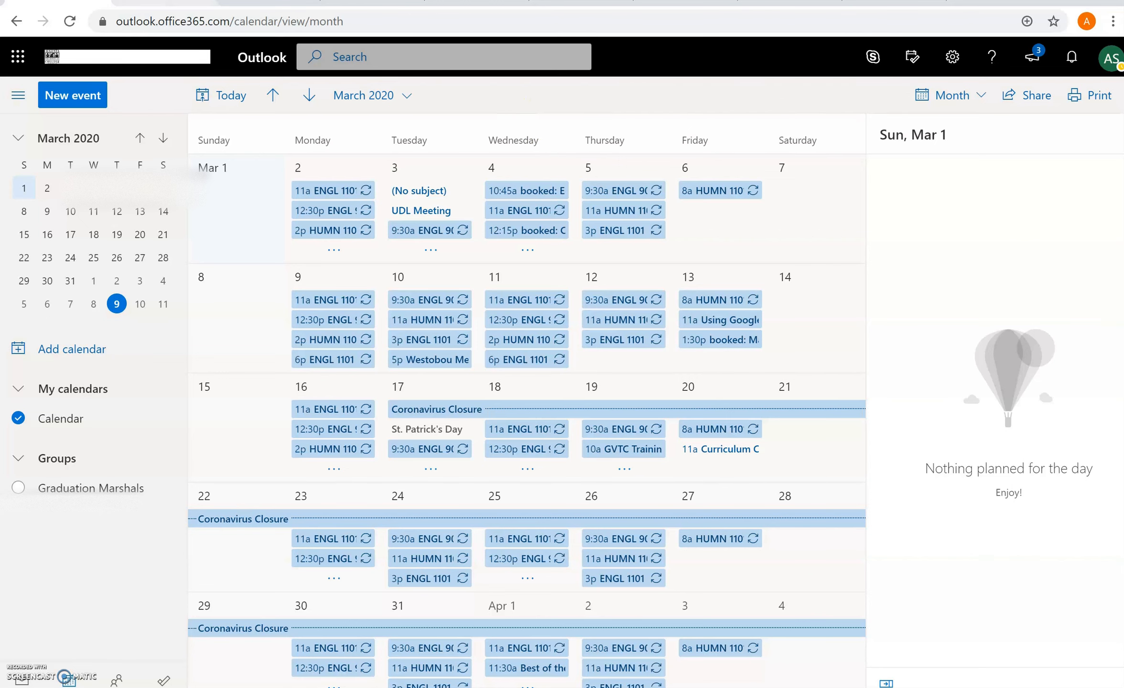
# Return to the course booking form, switch to the YouCanBook.me website, and start the sign-up.
pyautogui.click(164, 2)
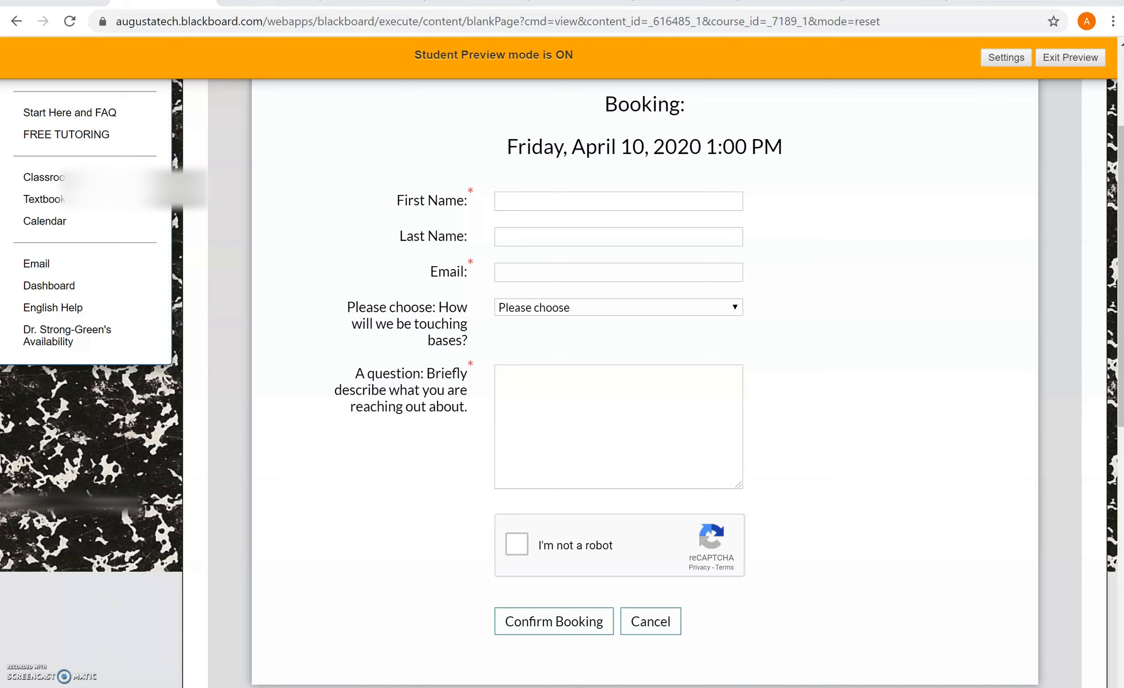
pyautogui.click(666, 640)
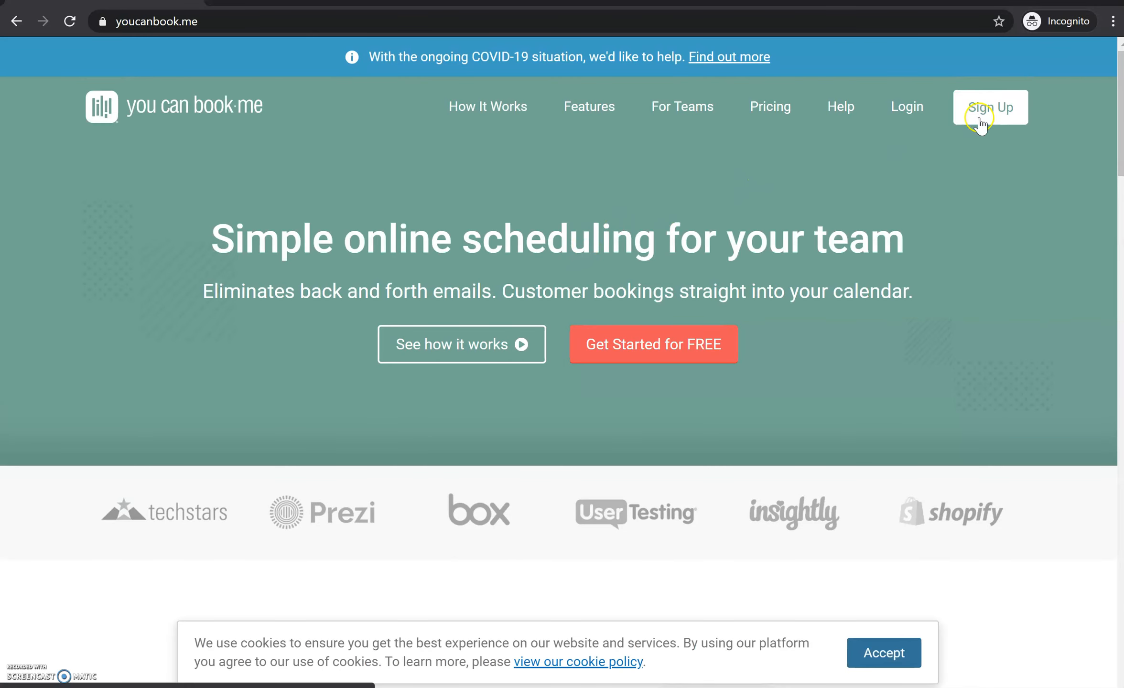
pyautogui.click(980, 121)
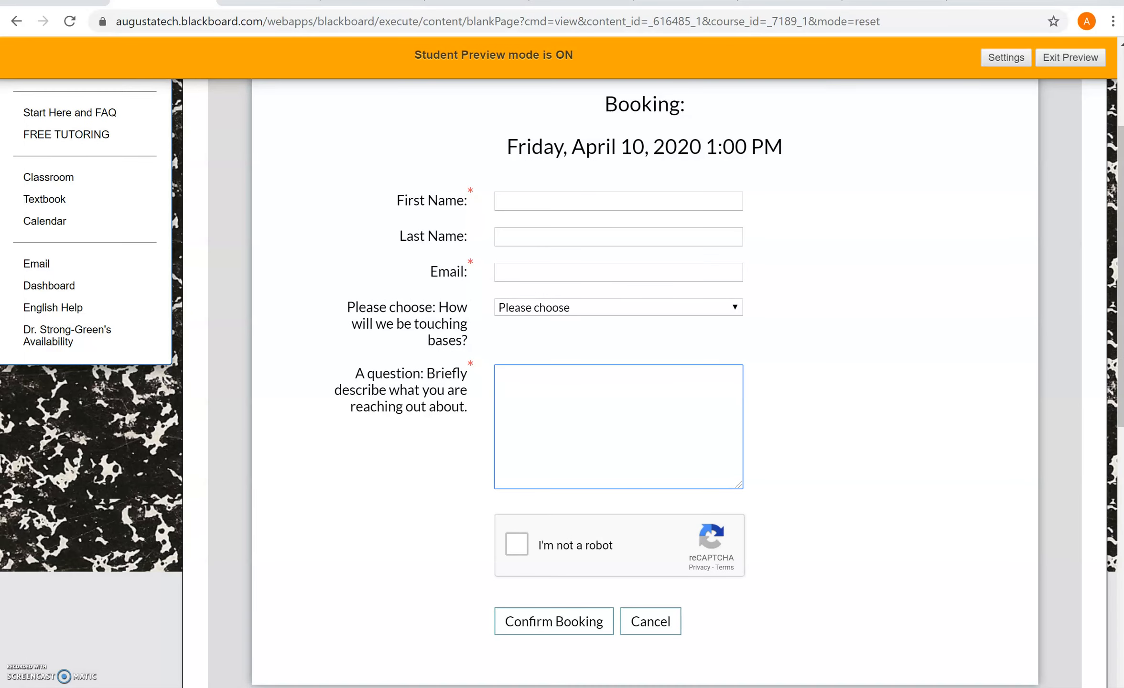
# Switch to the YouCanBook.me dashboard, open the existing booking page's settings, and highlight its link name.
pyautogui.click(268, 2)
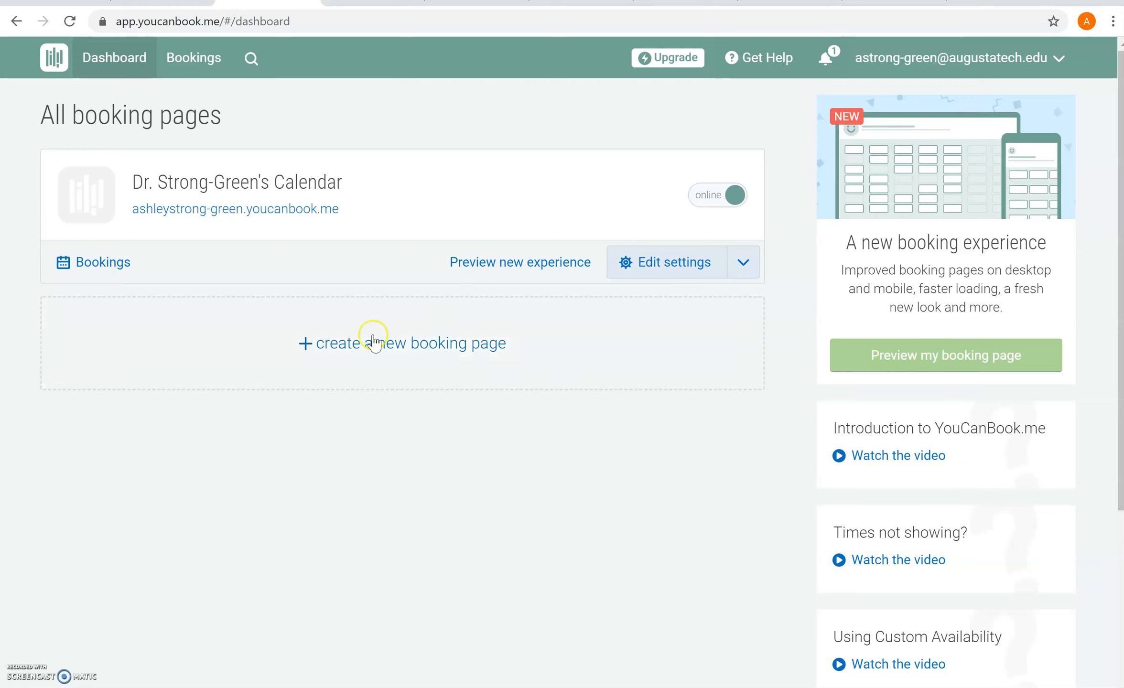
pyautogui.click(658, 266)
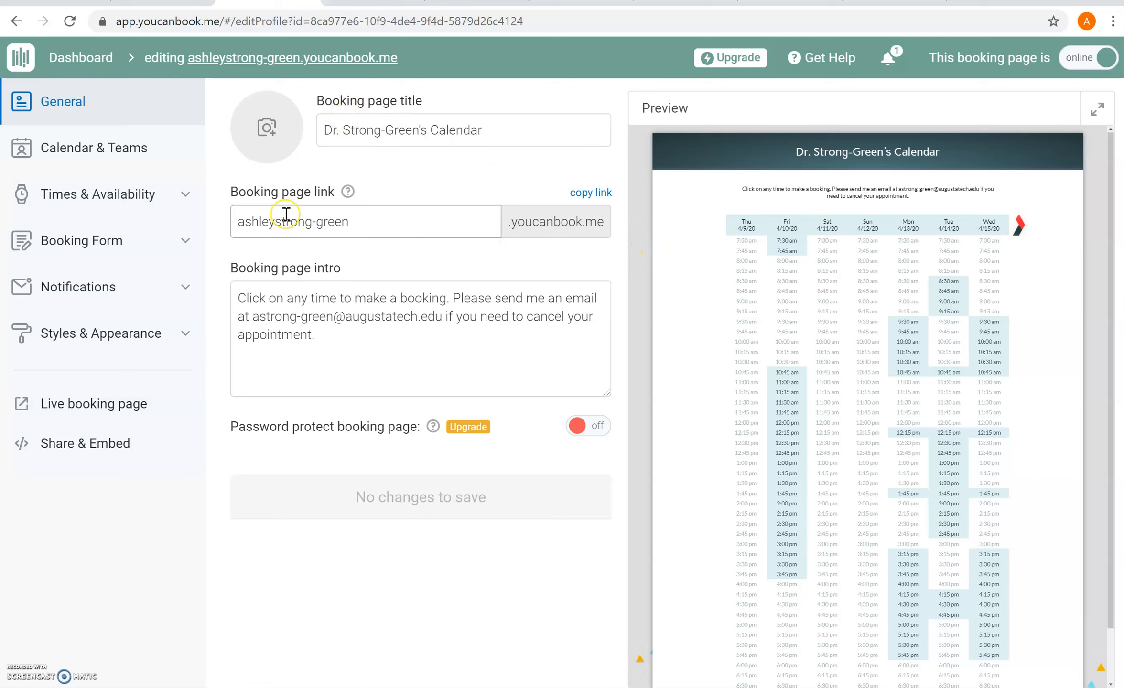
pyautogui.moveTo(234, 221); pyautogui.dragTo(400, 222)
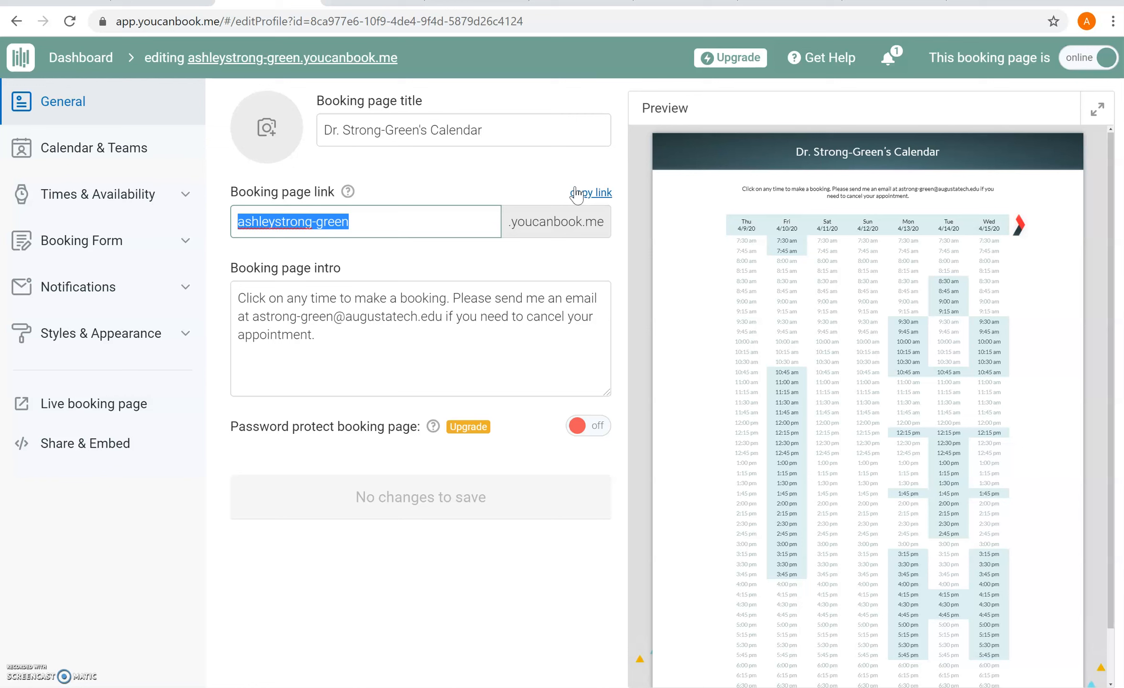
# Review the linked calendar and the repeating working hours, comparing the hours with the booking page preview.
pyautogui.click(85, 166)
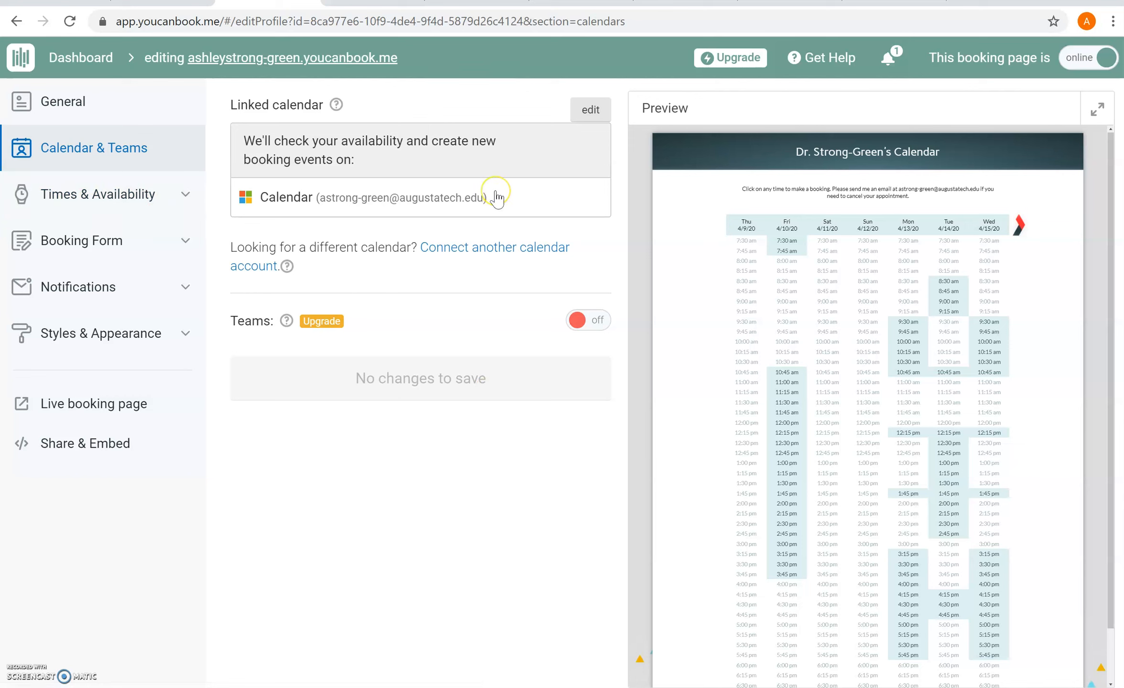
pyautogui.click(119, 194)
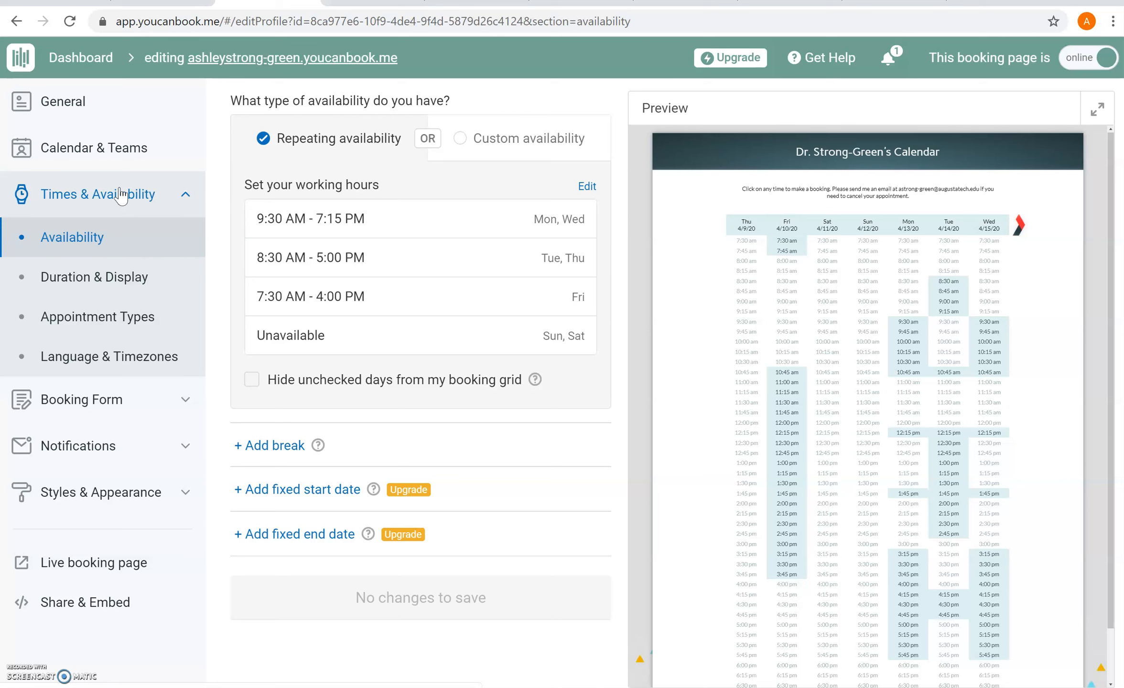
pyautogui.click(110, 236)
pyautogui.click(396, 270)
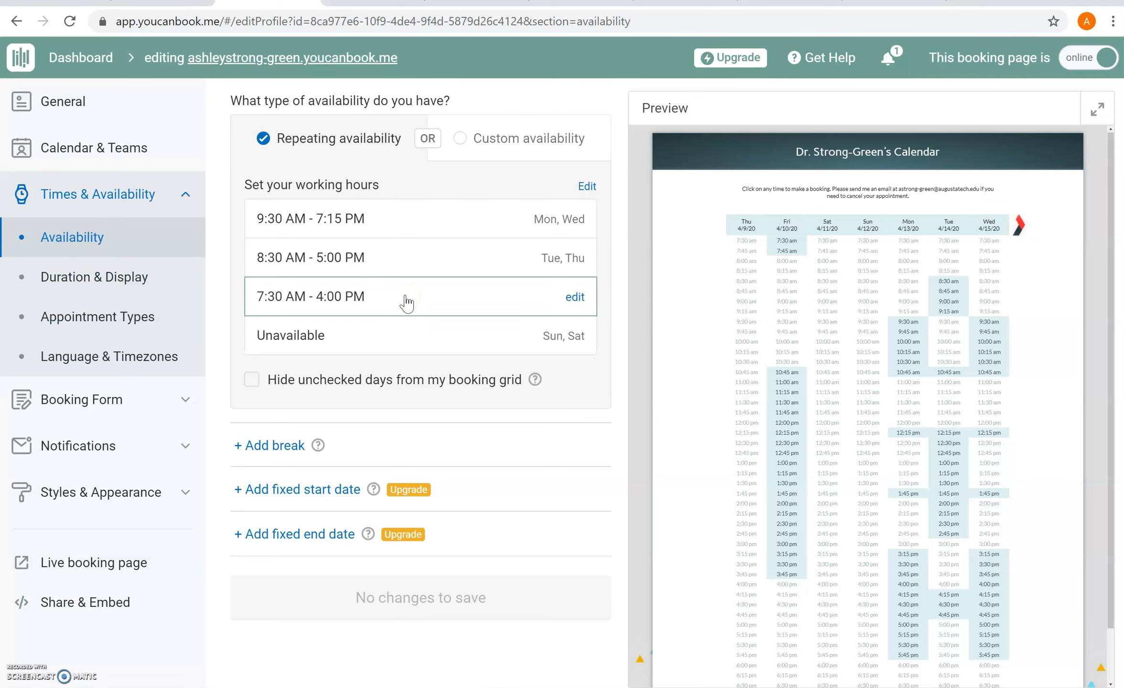
pyautogui.click(423, 292)
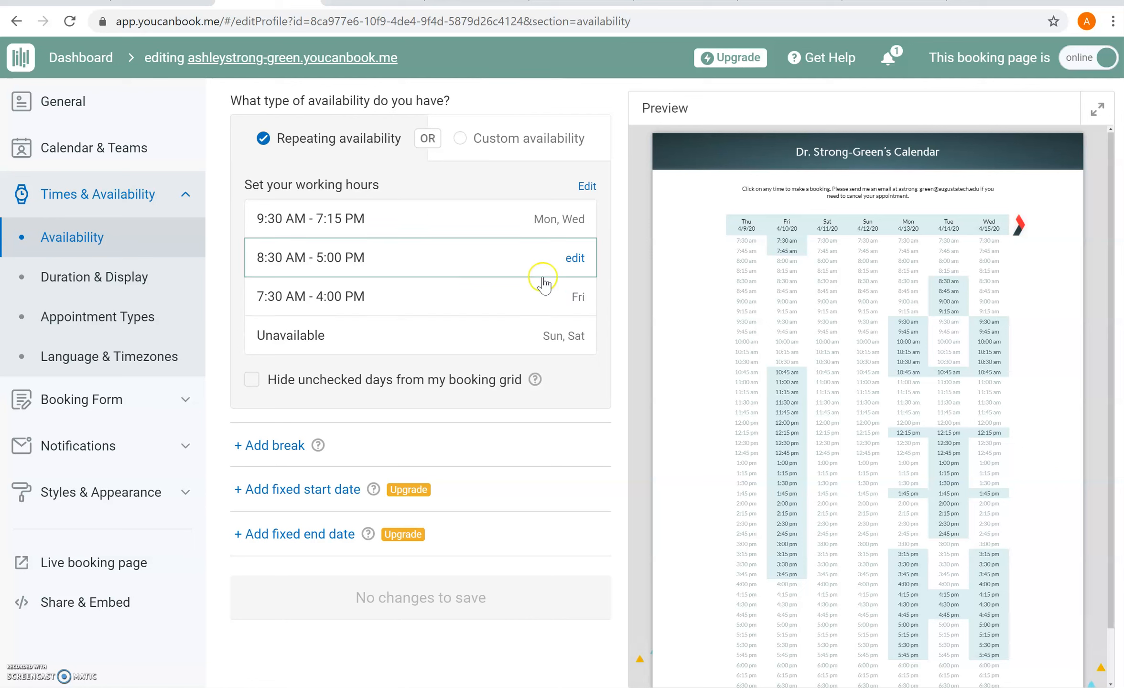
pyautogui.click(838, 288)
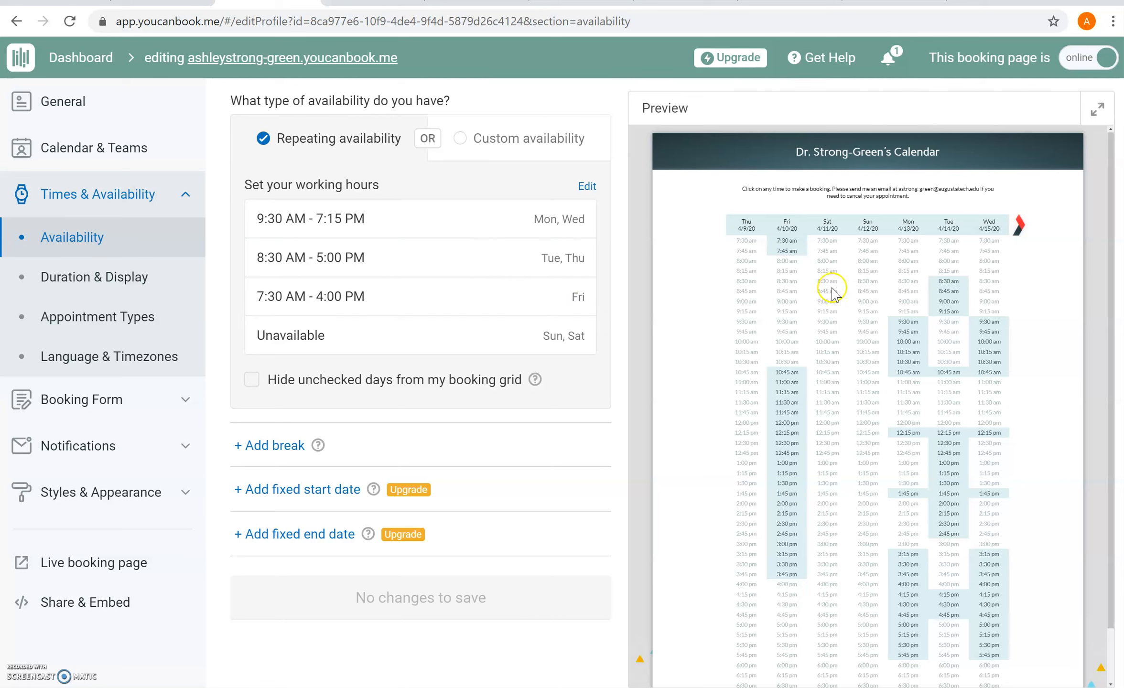
pyautogui.scroll(-1, 831, 289)
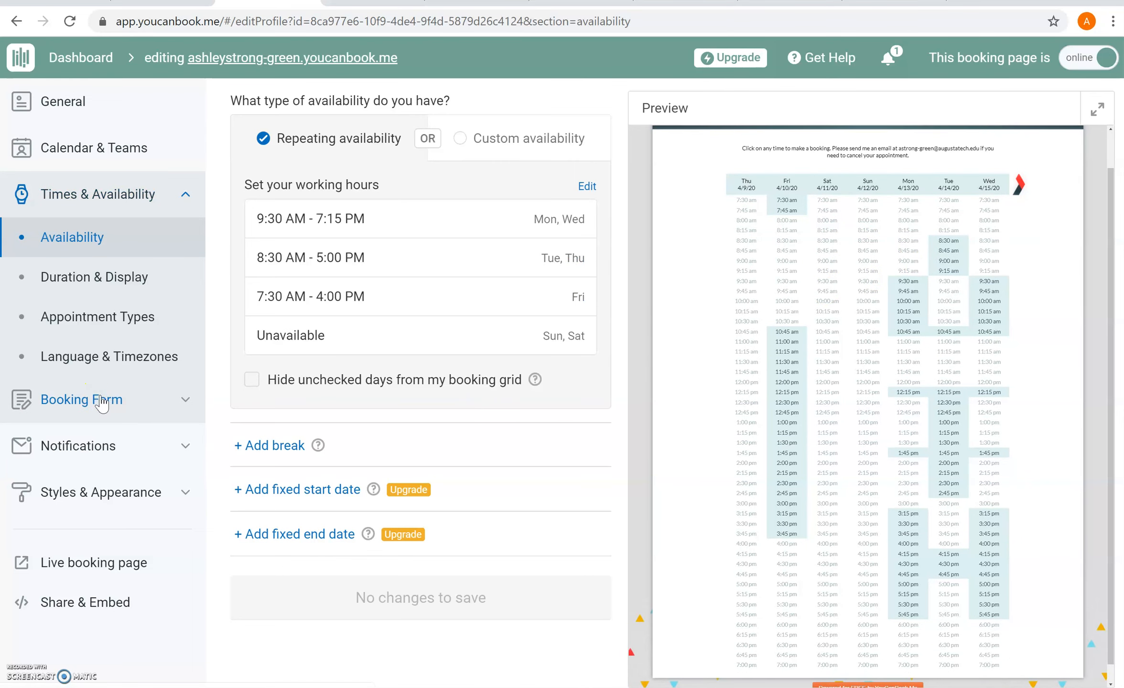
# Review the booking form questions and the notification actions.
pyautogui.click(59, 389)
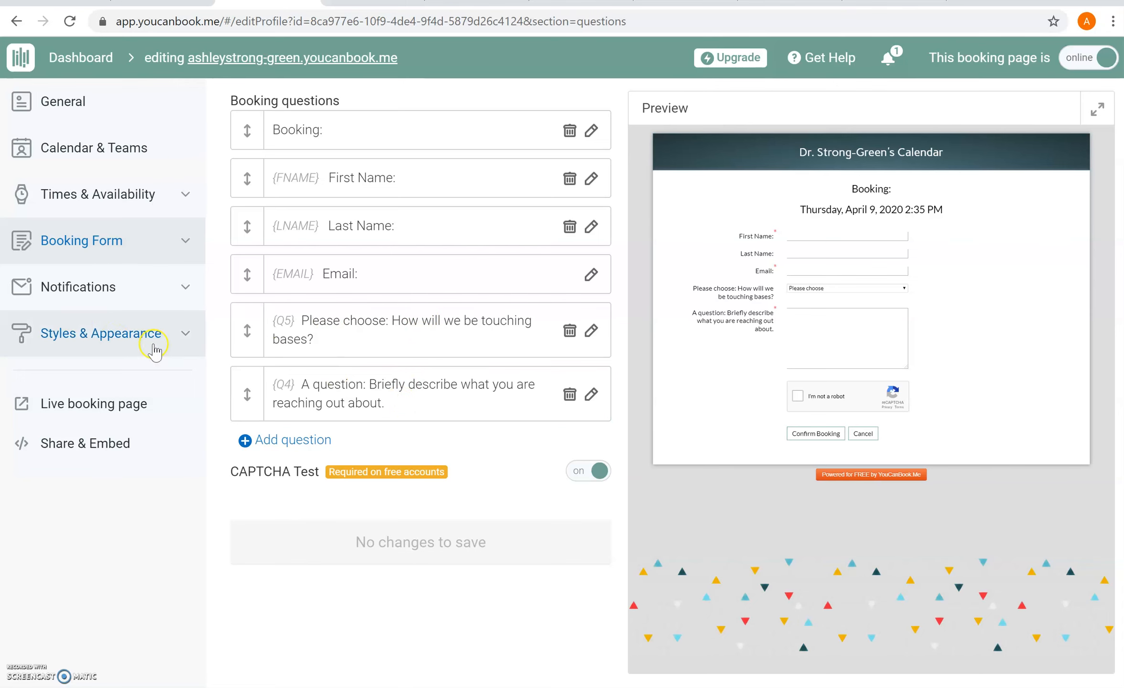
pyautogui.click(80, 297)
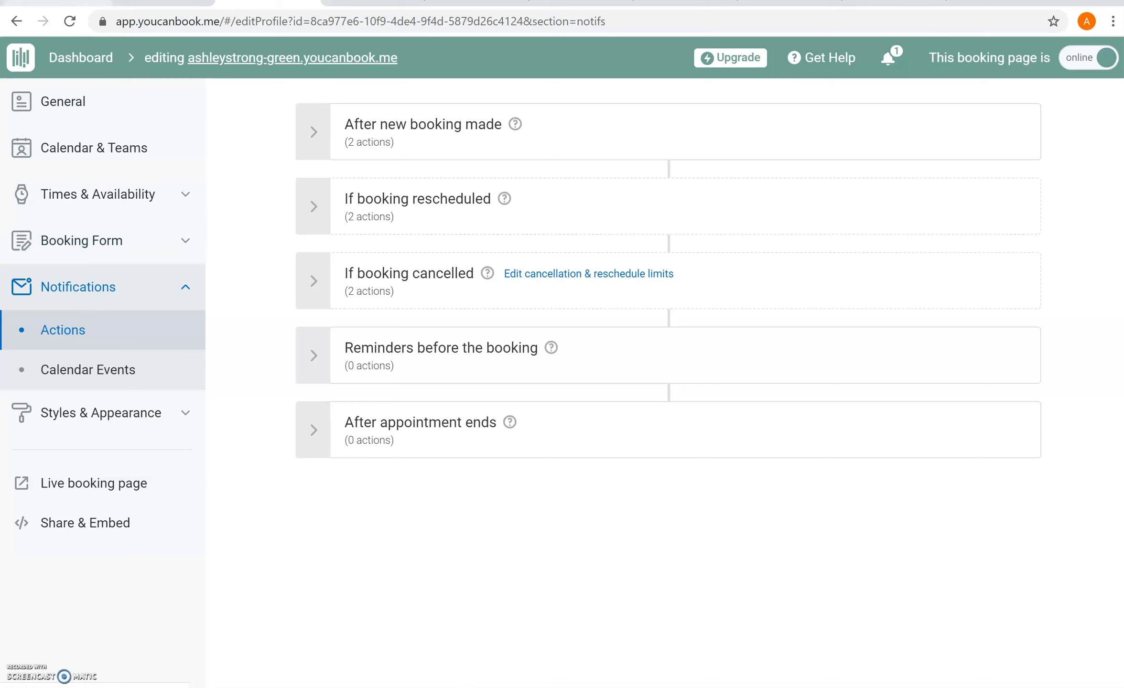
# Check how a booking is recorded in Outlook by viewing the March 13 1:30 PM appointment, and return to the notification settings.
pyautogui.click(53, 2)
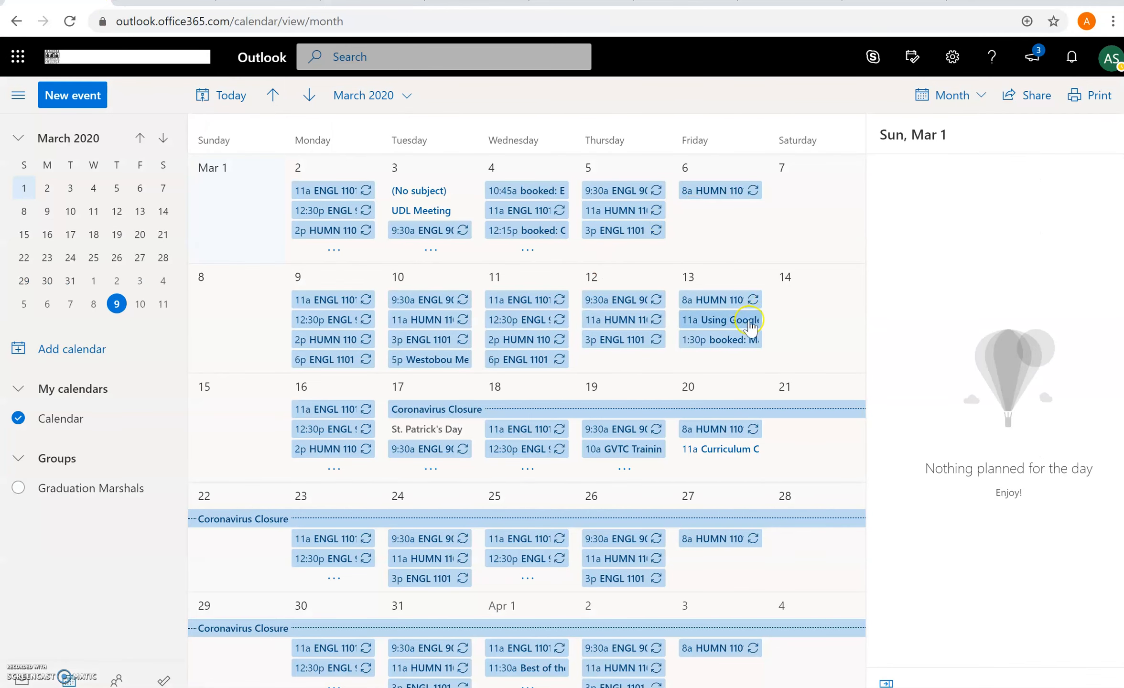
pyautogui.moveTo(715, 324)
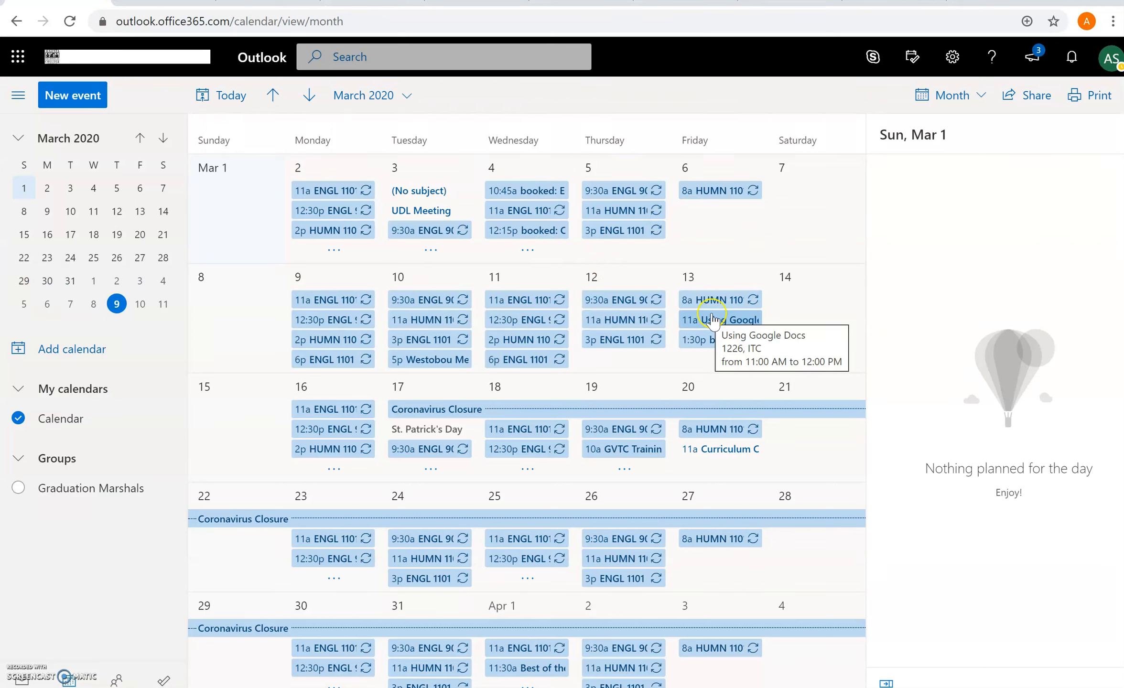
pyautogui.moveTo(717, 353)
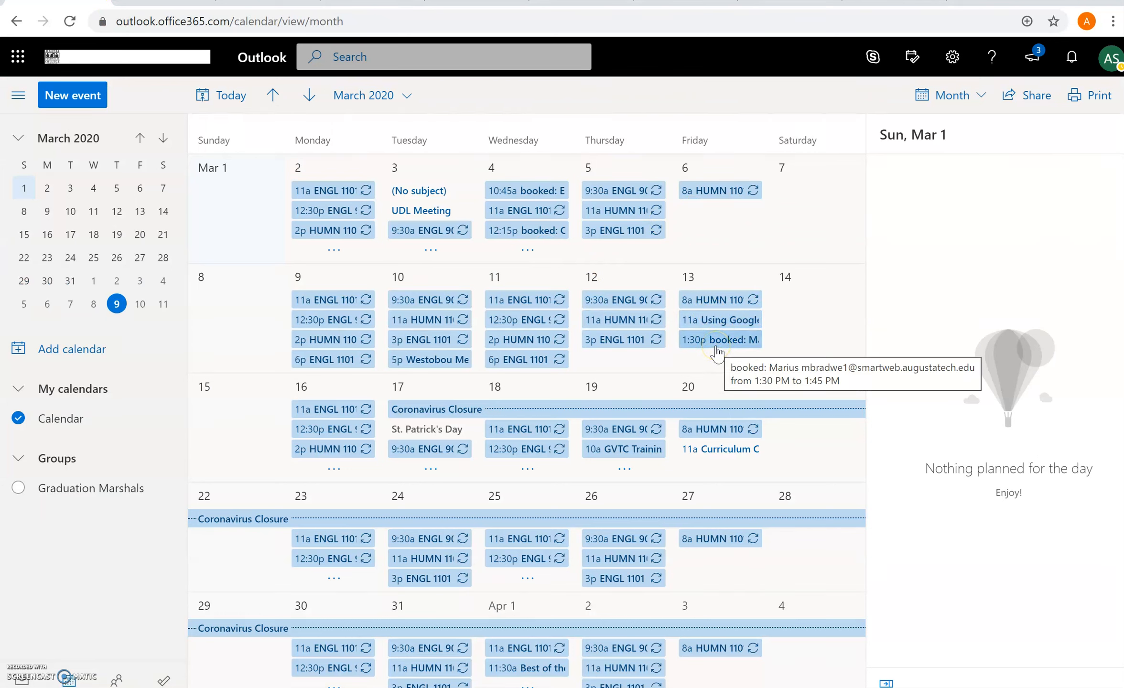
pyautogui.doubleClick(716, 352)
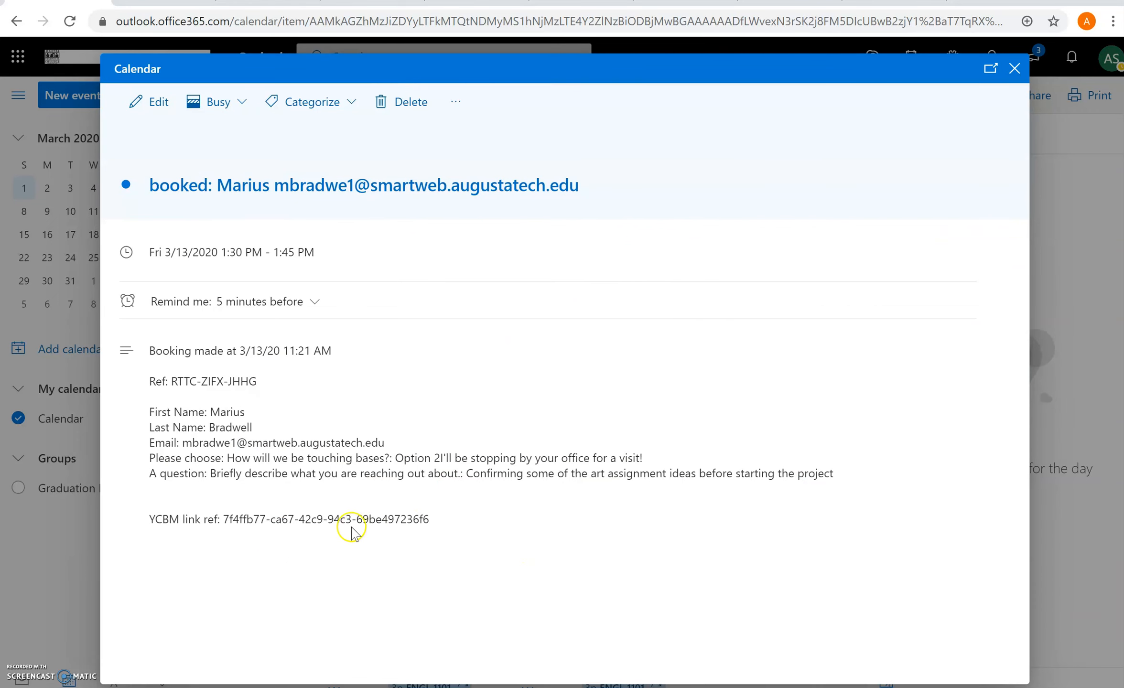
pyautogui.click(1014, 68)
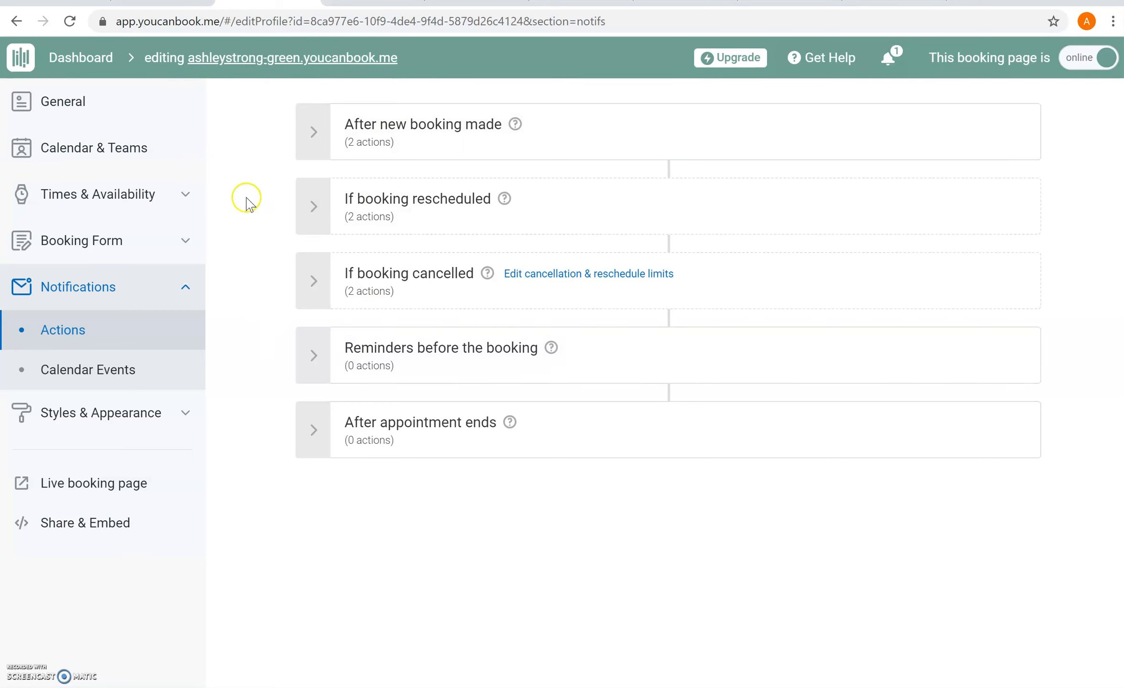
# View the available grid themes, open the live booking page, and highlight its introductory booking instructions.
pyautogui.click(80, 415)
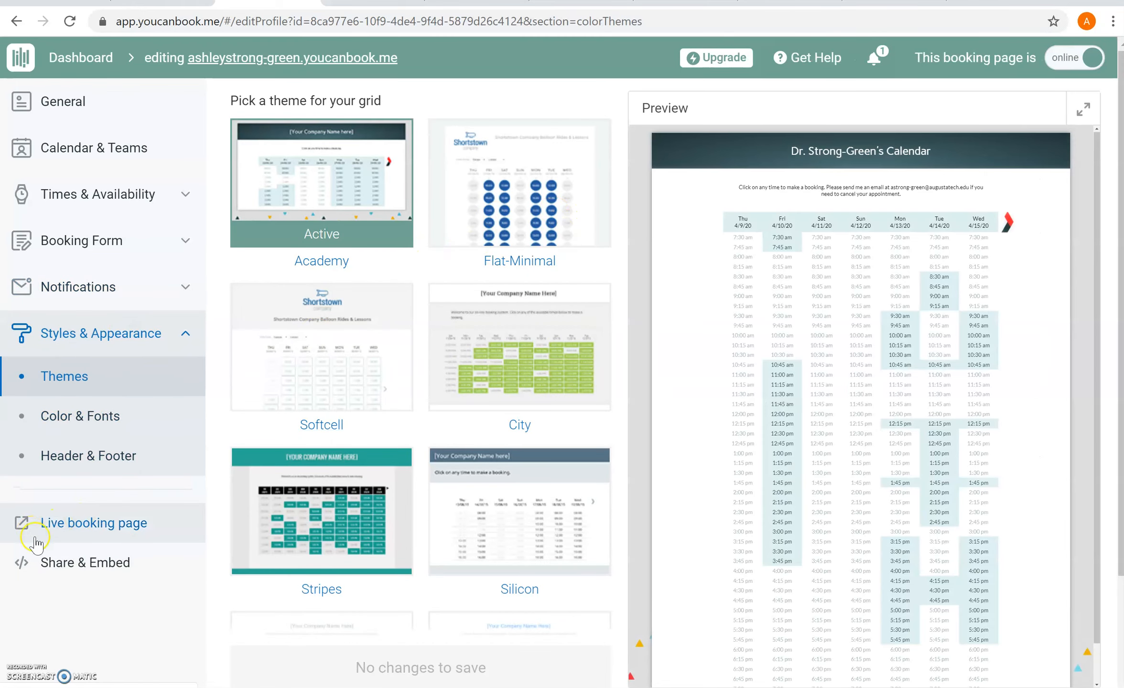
pyautogui.click(52, 541)
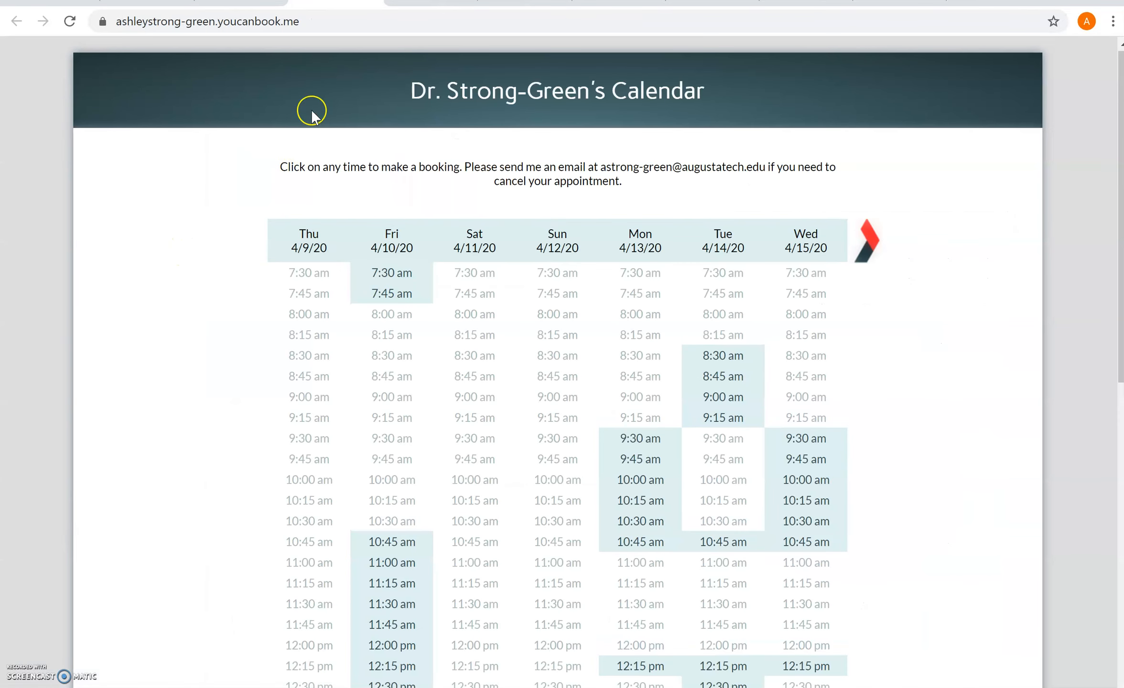
pyautogui.moveTo(279, 165); pyautogui.dragTo(663, 210)
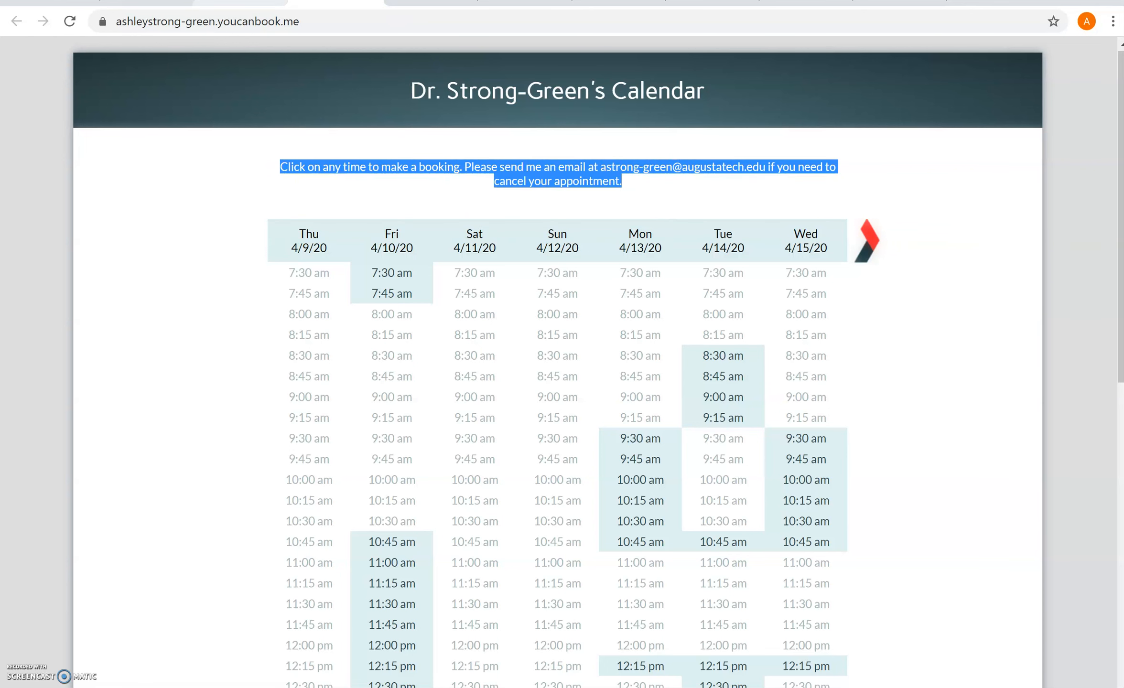
# Return to the booking page's theme settings and locate the Share & Embed option.
pyautogui.click(239, 2)
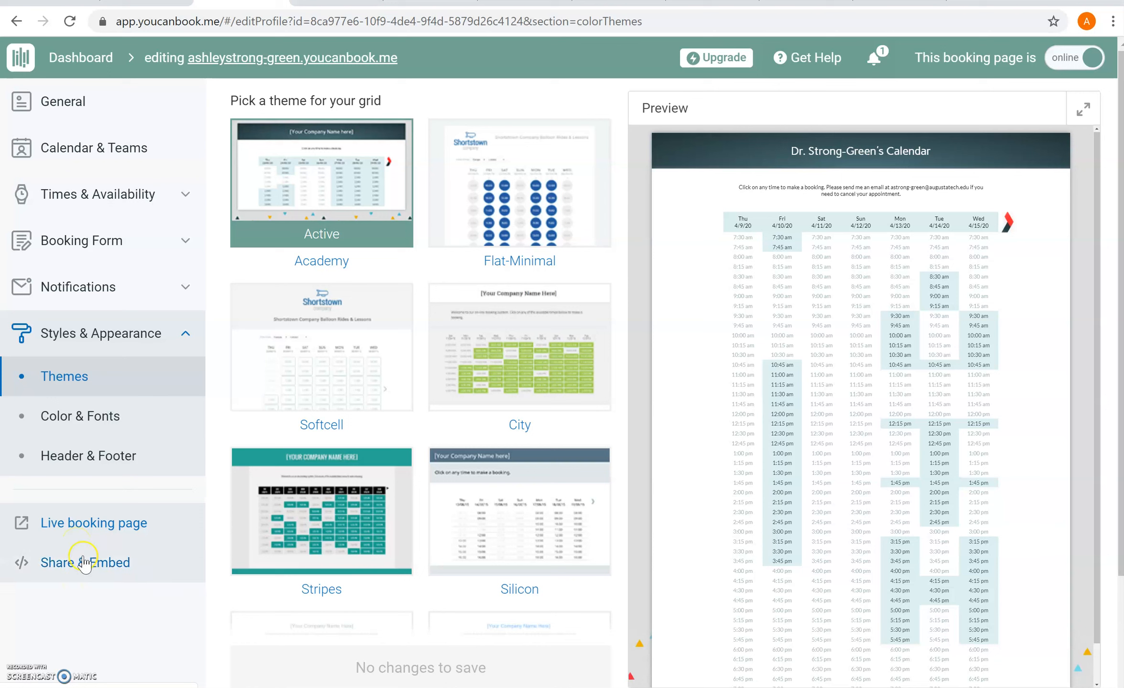
pyautogui.click(67, 575)
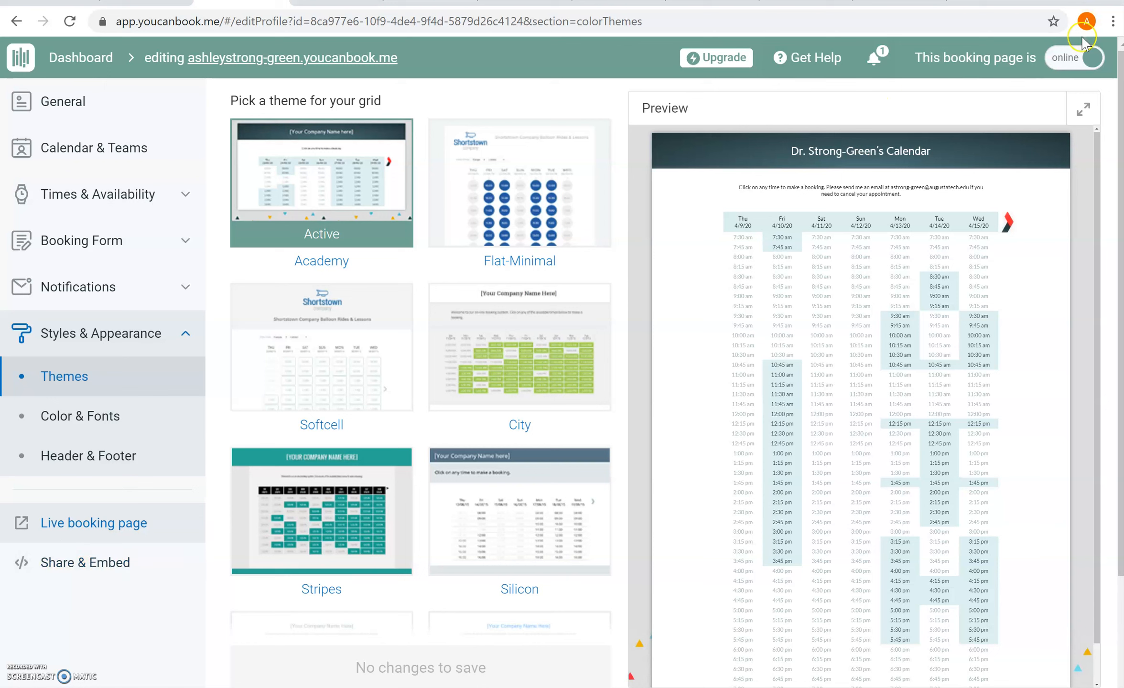
pyautogui.click(1072, 66)
pyautogui.click(1068, 72)
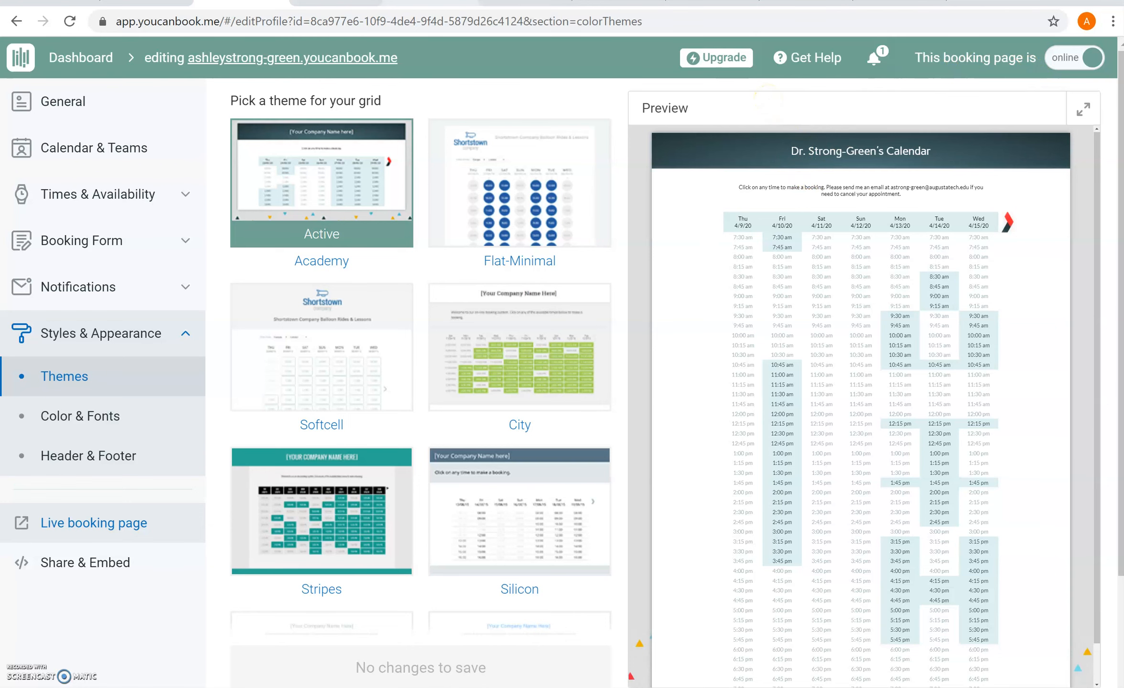
# Switch to Blackboard, exit the student preview, and open the ENGL0090 Learning Support English master course from the home page.
pyautogui.click(145, 2)
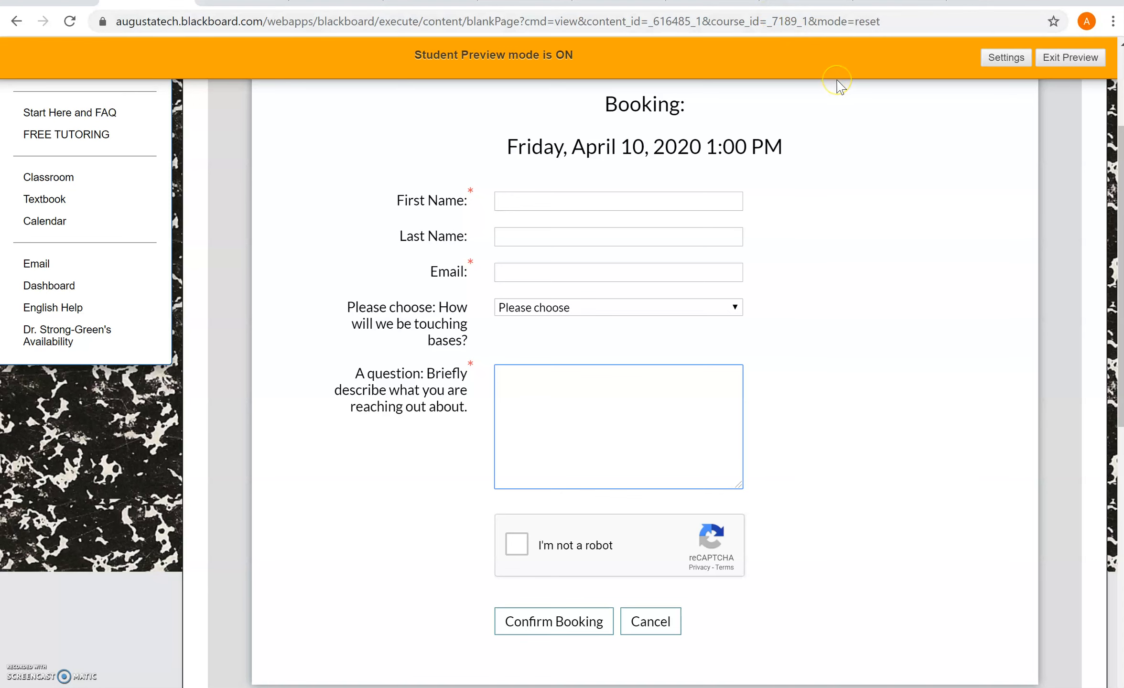
pyautogui.click(1071, 56)
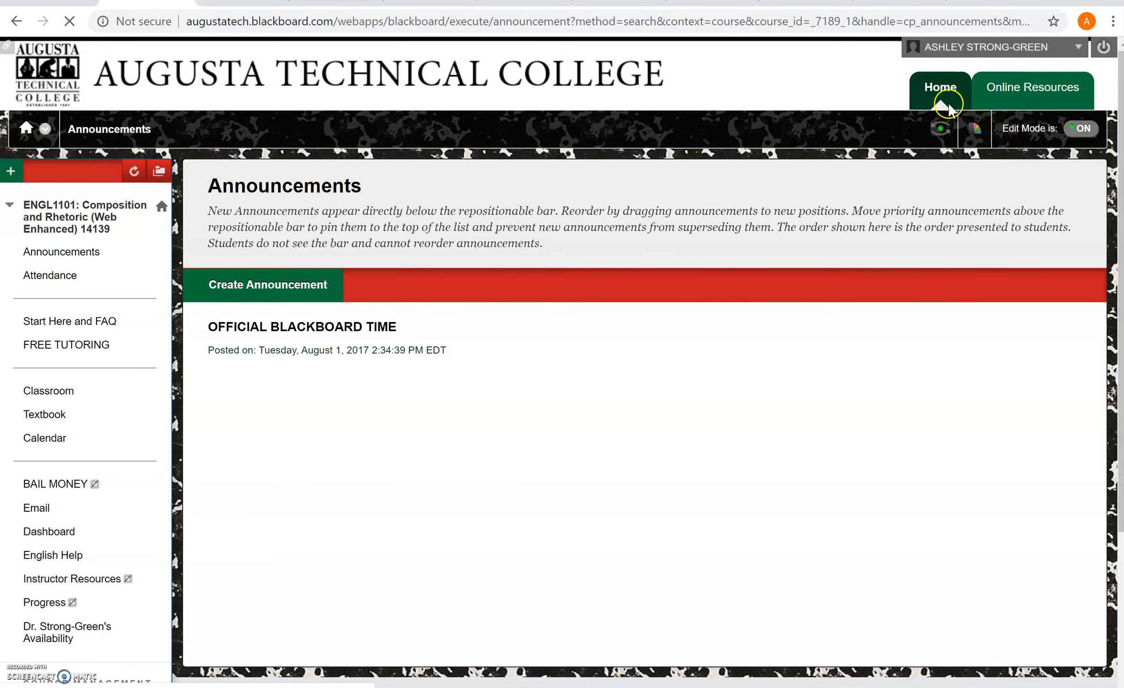
pyautogui.click(939, 90)
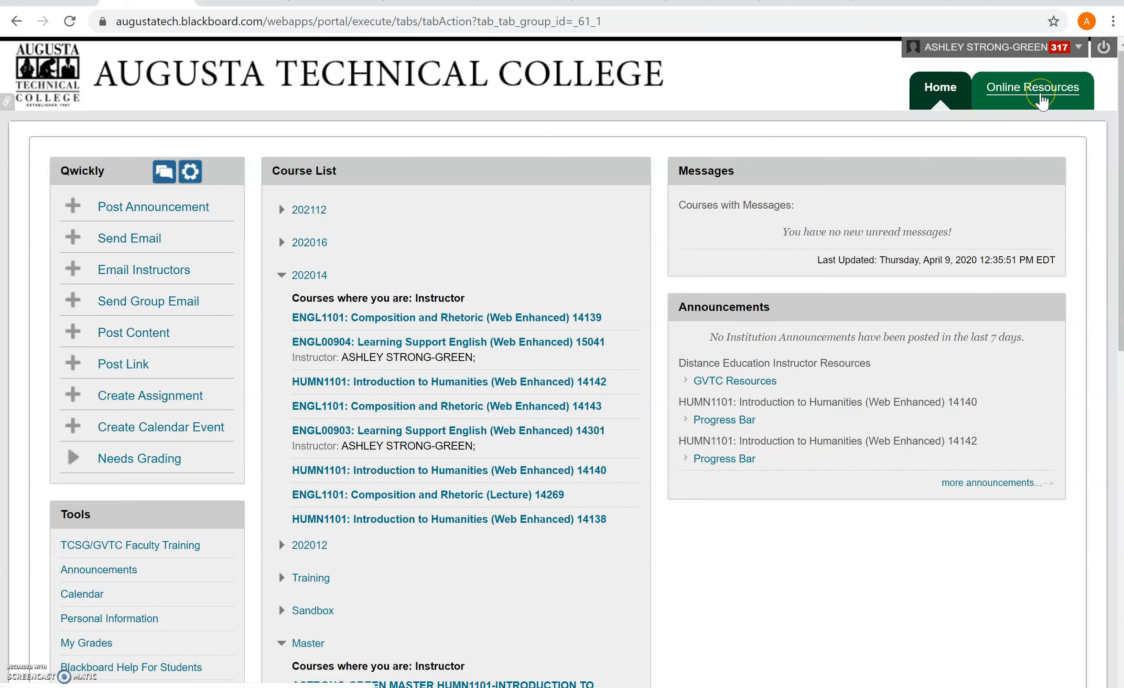
pyautogui.click(1034, 74)
pyautogui.scroll(-8, 1035, 81)
pyautogui.click(522, 274)
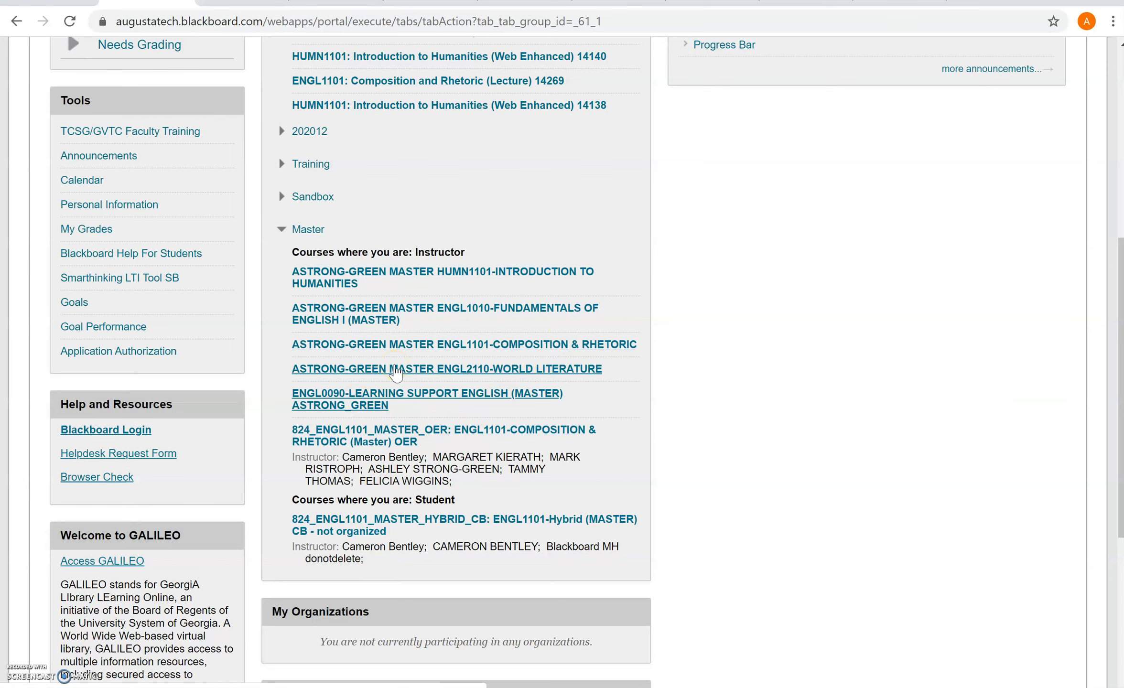
pyautogui.click(351, 396)
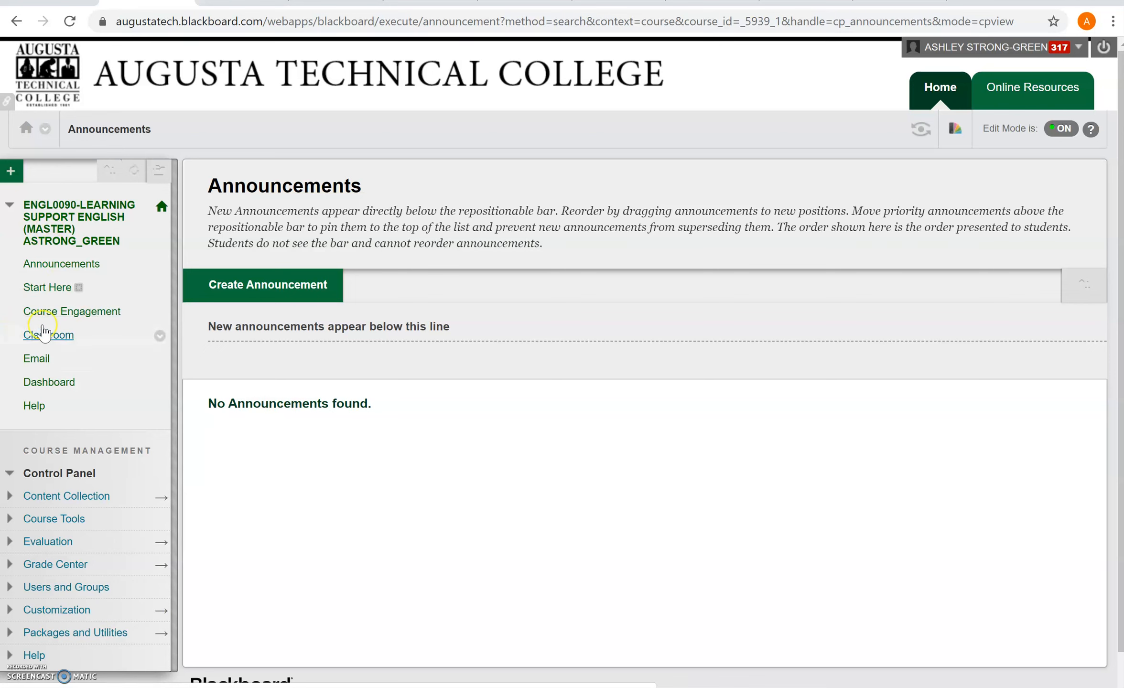
# Add a blank page named "Dr. SG Availability" to the course menu and make it available to users.
pyautogui.click(12, 170)
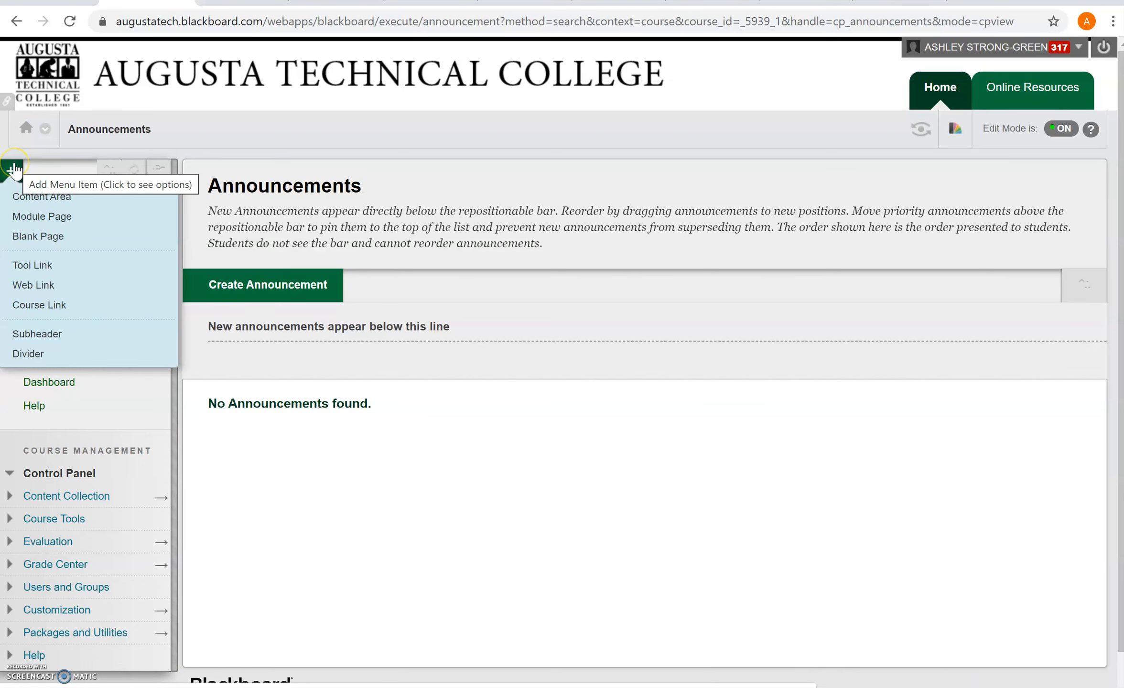
pyautogui.click(30, 238)
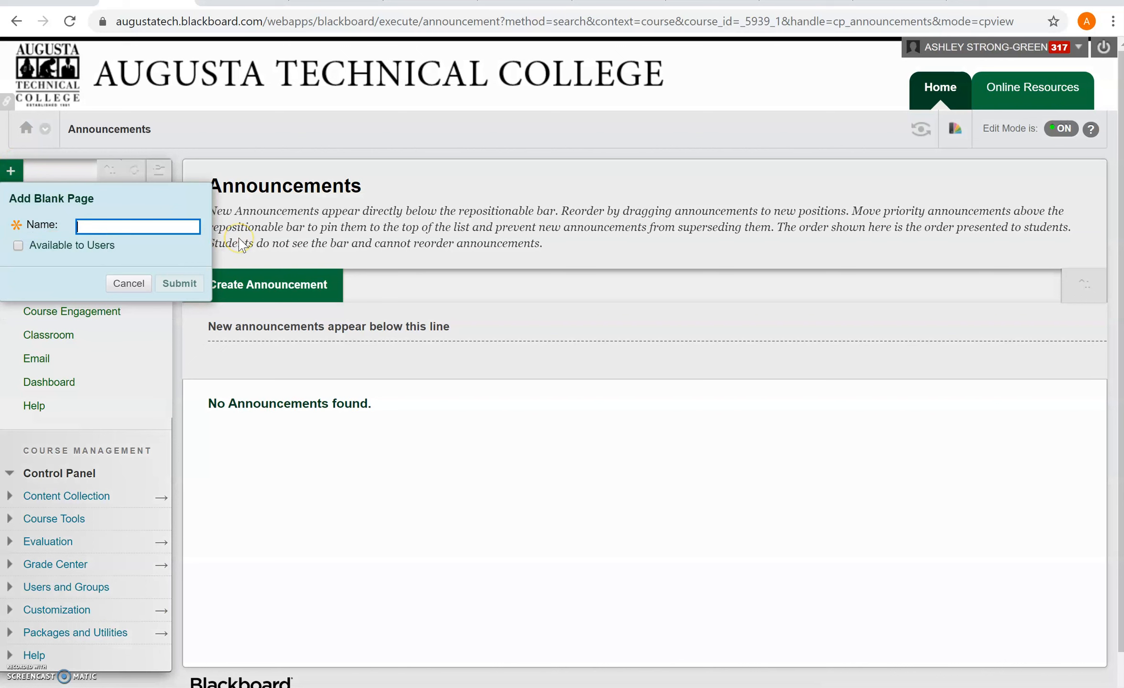
pyautogui.write('Dr. SG Availability')
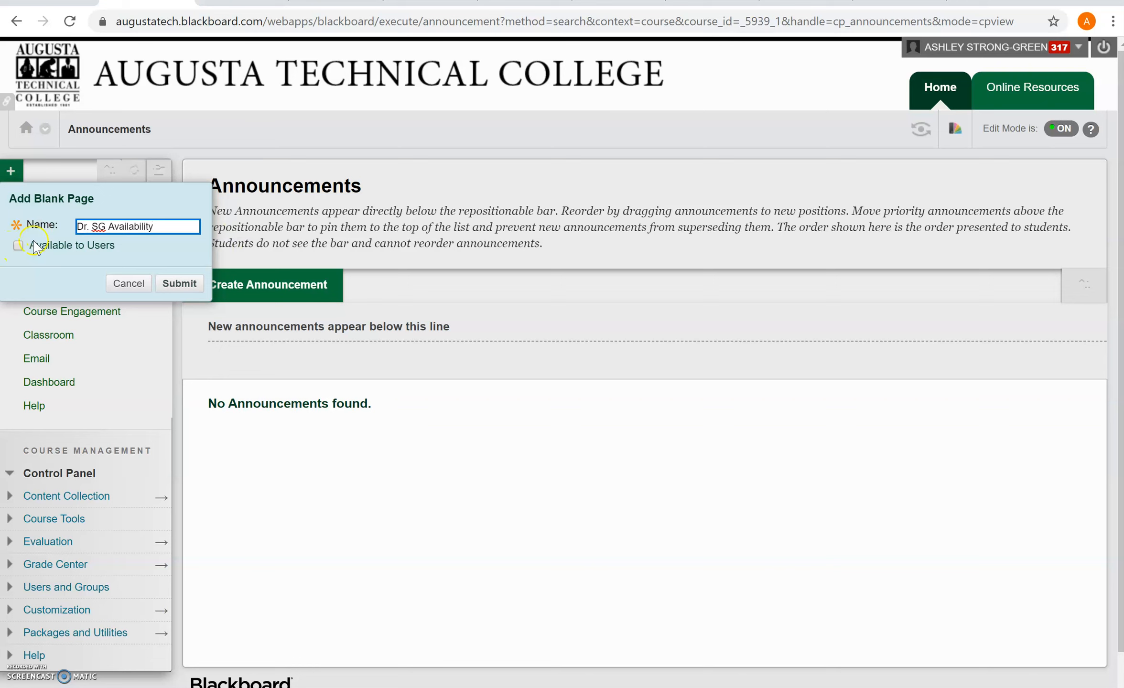
pyautogui.click(18, 246)
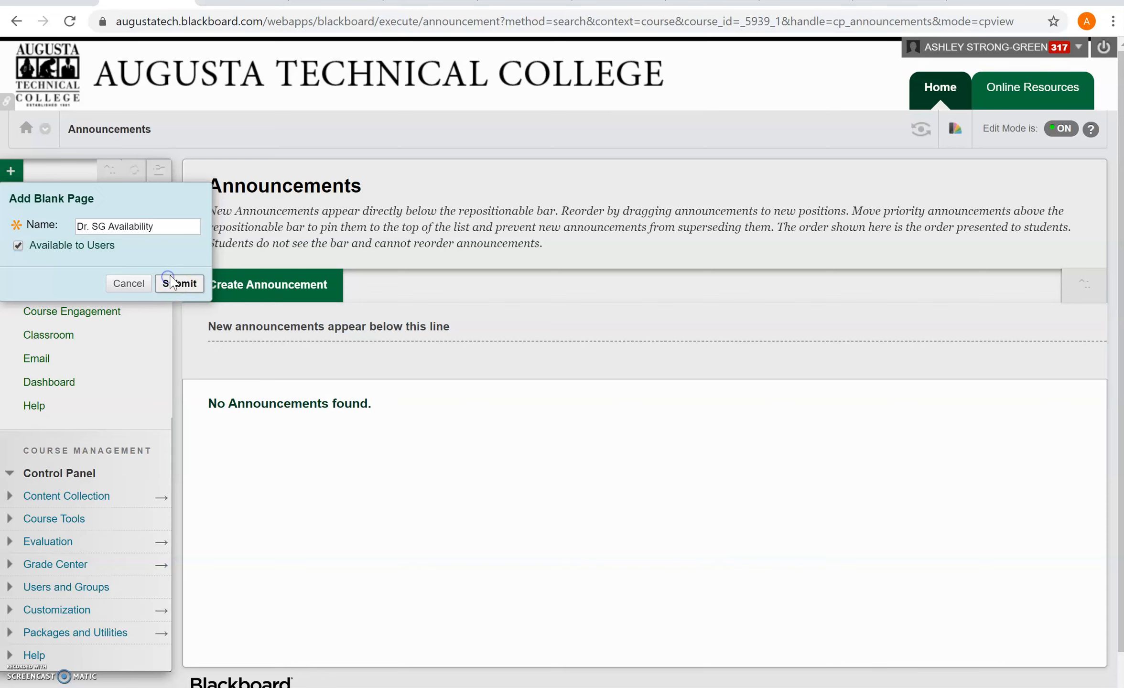
pyautogui.click(173, 282)
pyautogui.scroll(-5, 75, 431)
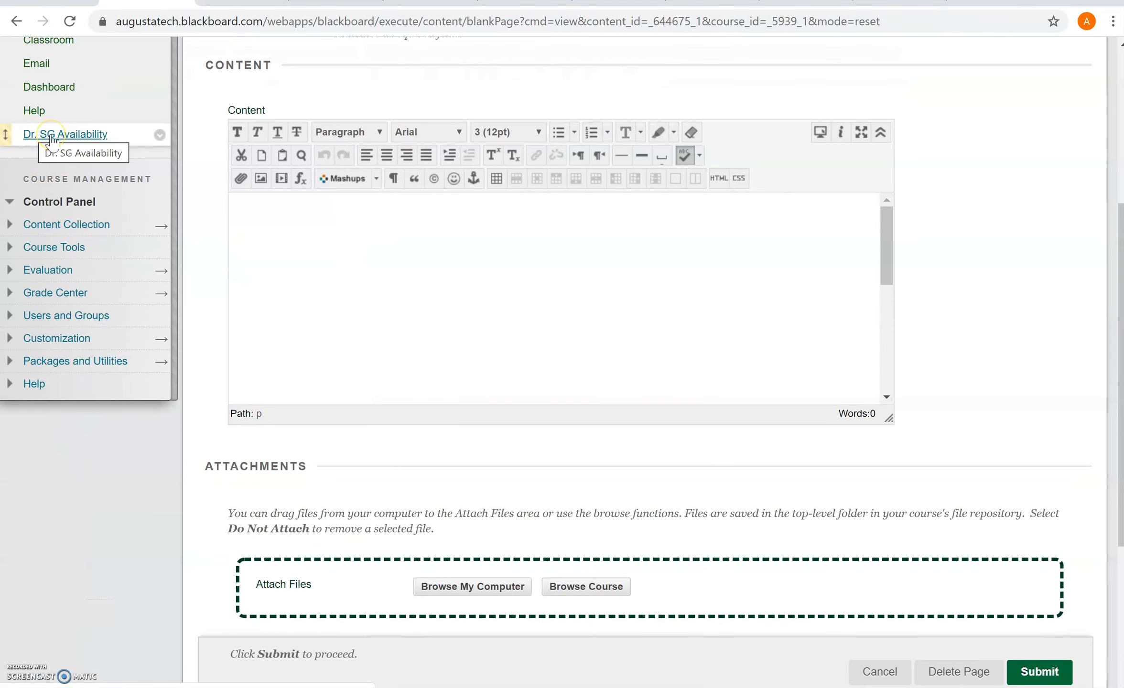
pyautogui.scroll(4, 261, 183)
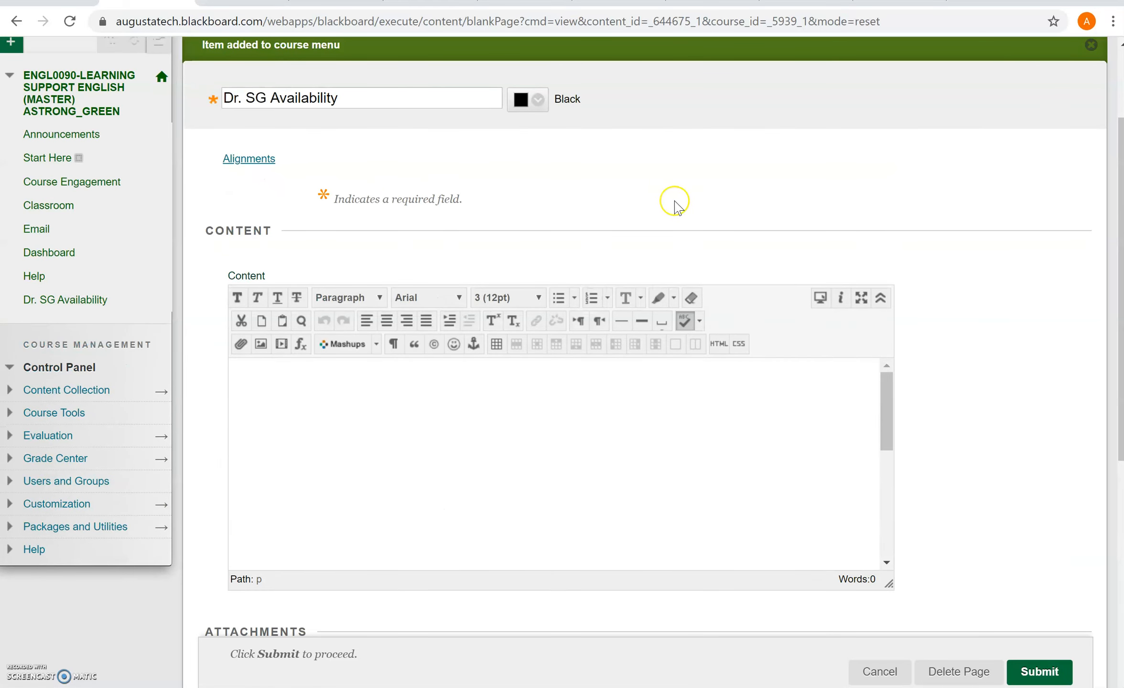
pyautogui.scroll(2, 741, 208)
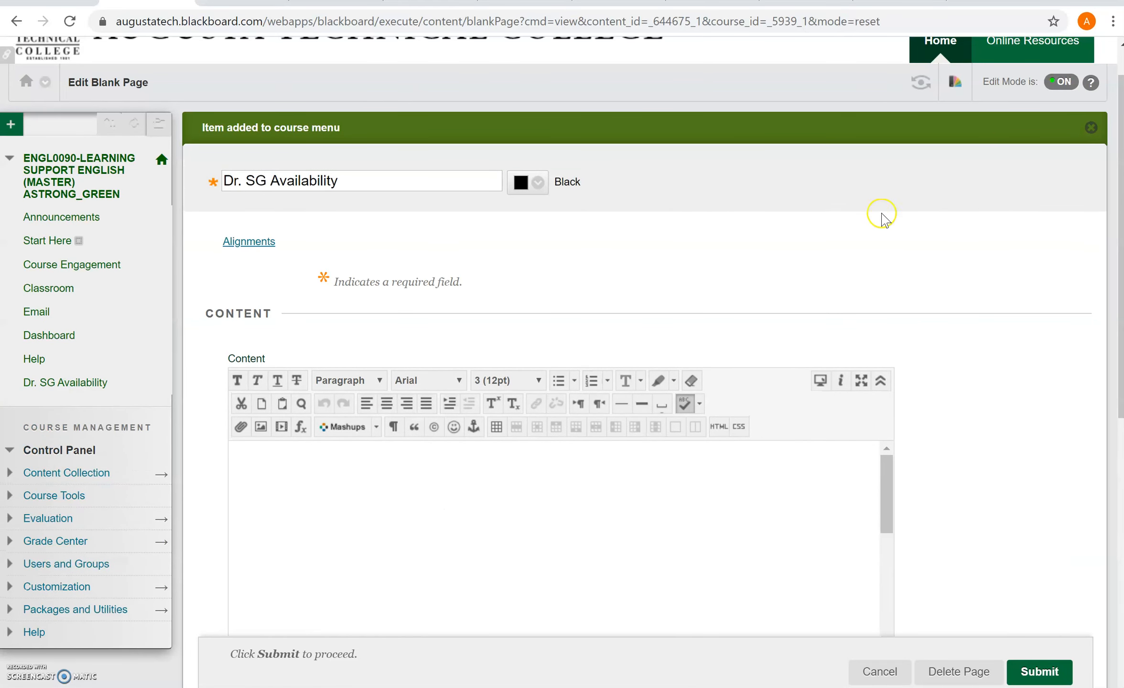
pyautogui.scroll(-2, 955, 210)
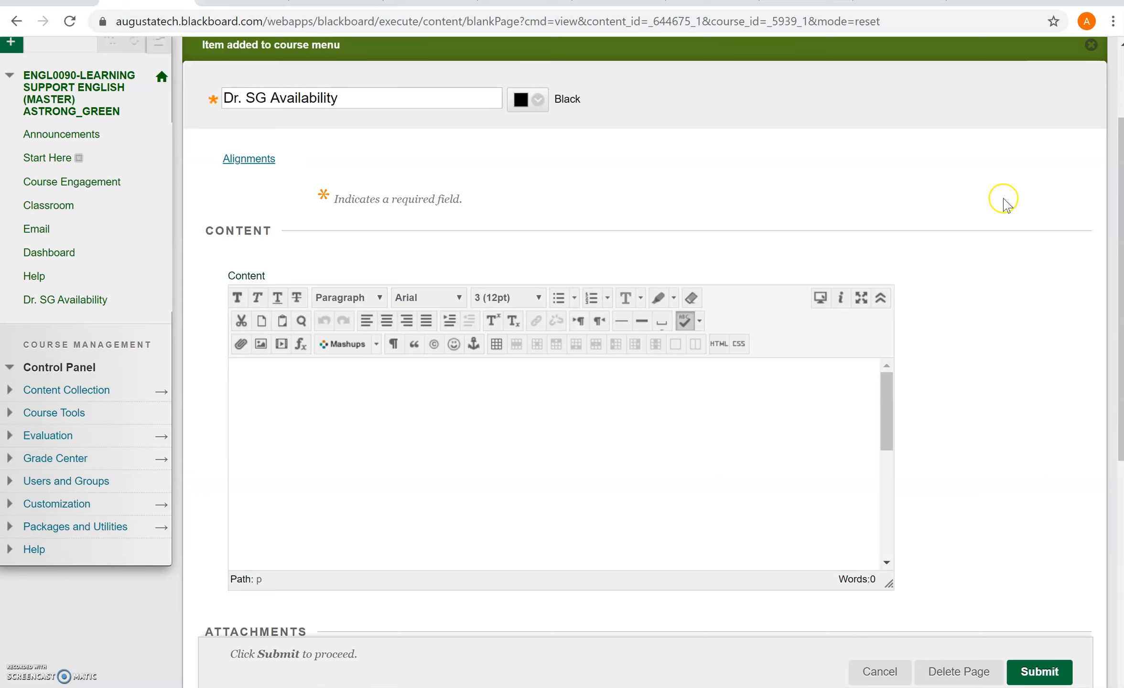
# Open the HTML code view for the page content and copy the booking page's embed code from YouCanBook.me.
pyautogui.click(722, 351)
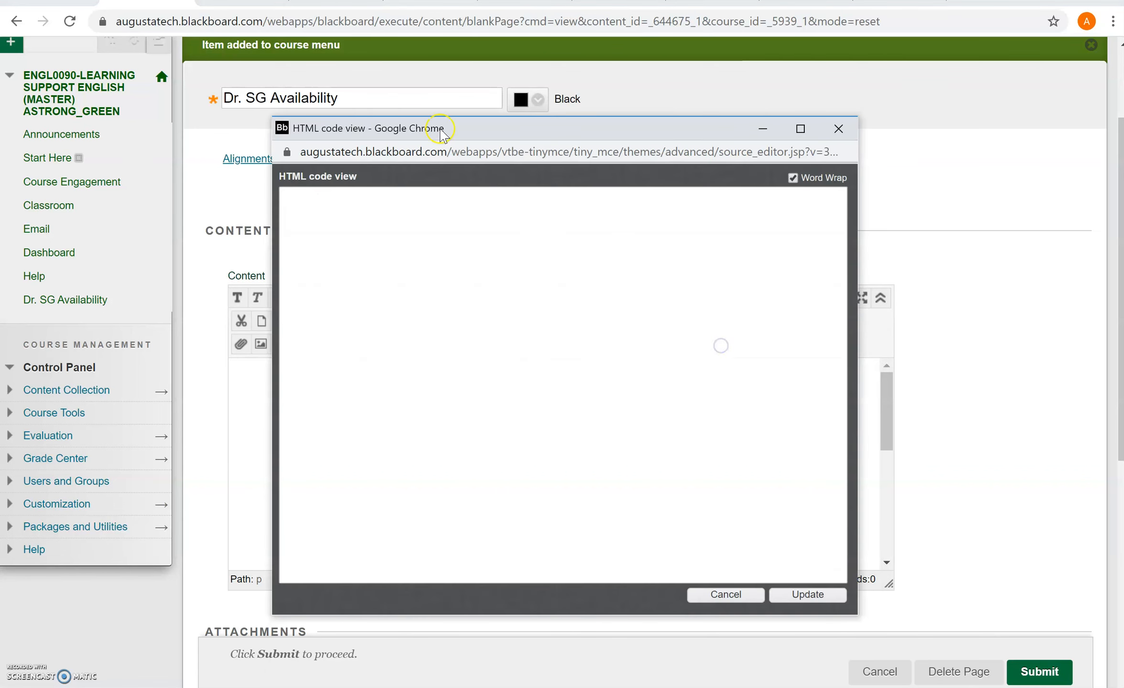
pyautogui.click(239, 2)
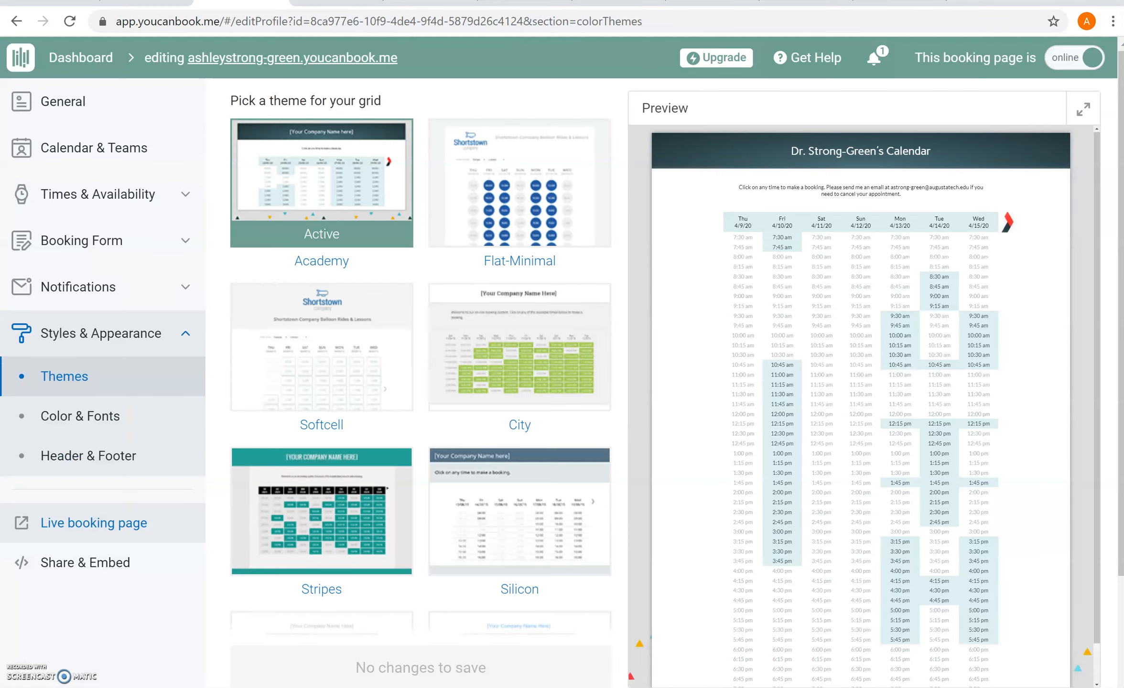
pyautogui.click(46, 563)
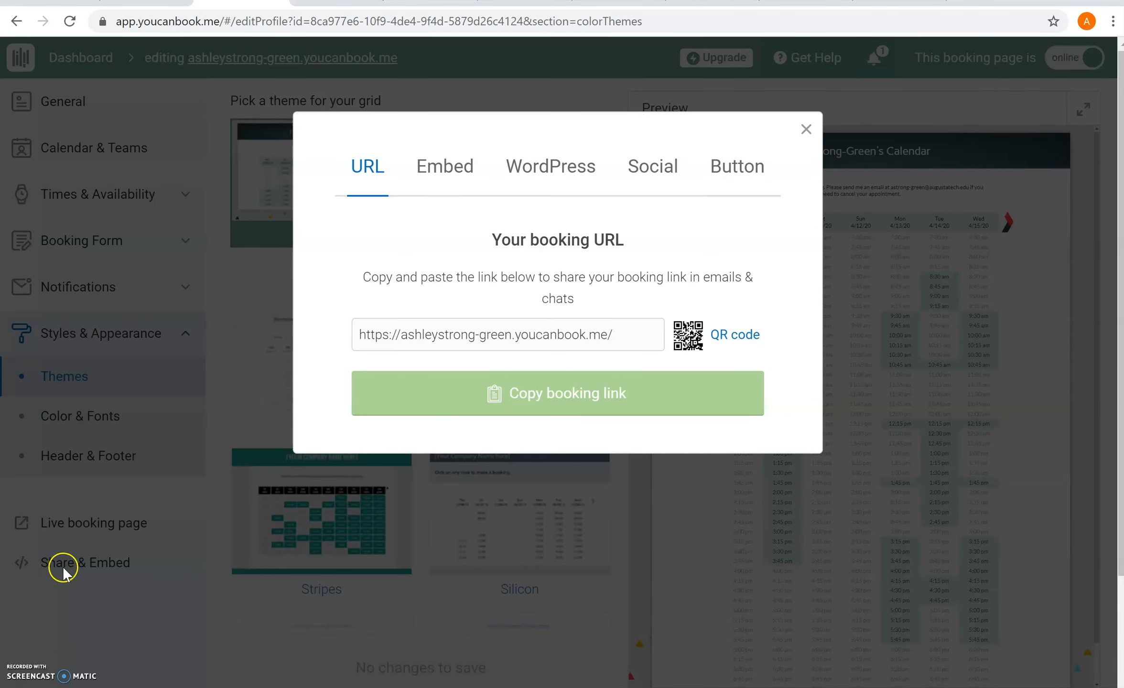
pyautogui.click(454, 162)
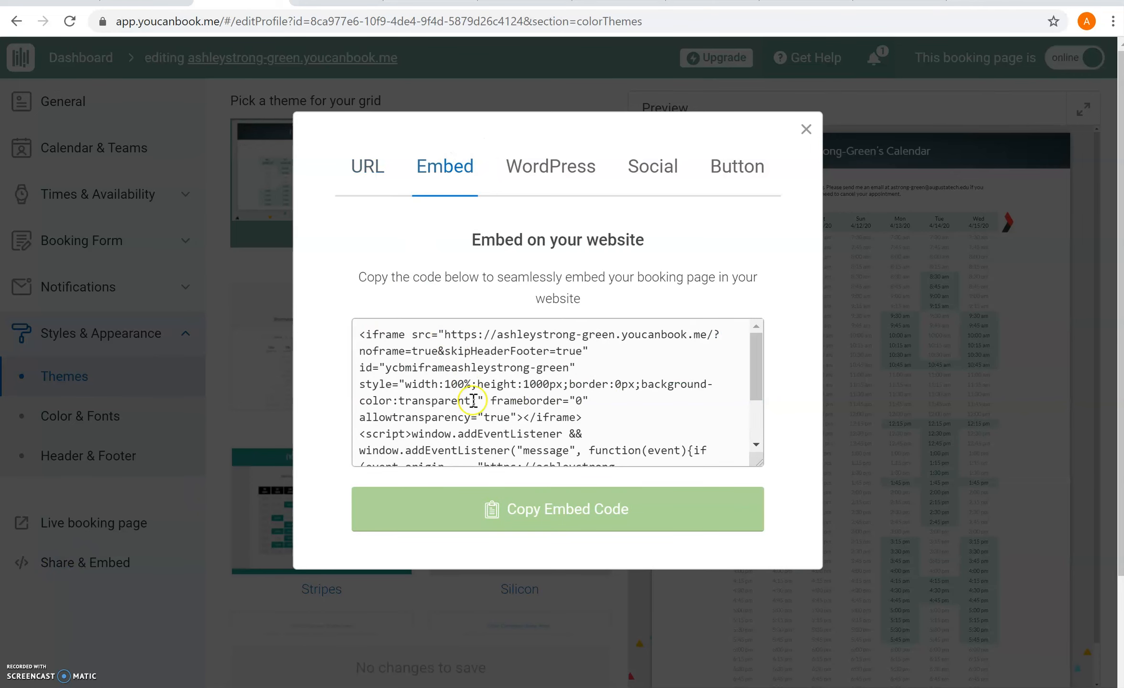
pyautogui.click(485, 510)
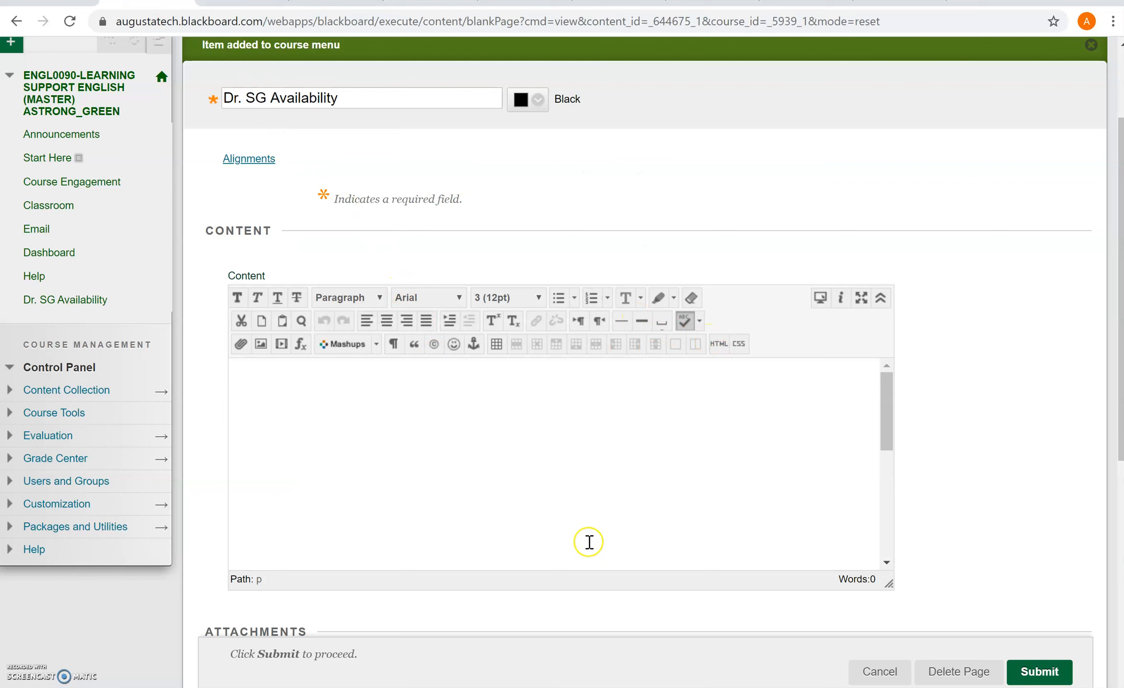
# Paste the embed code into the Blackboard page's HTML code view, update the content, and submit the page.
pyautogui.click(676, 648)
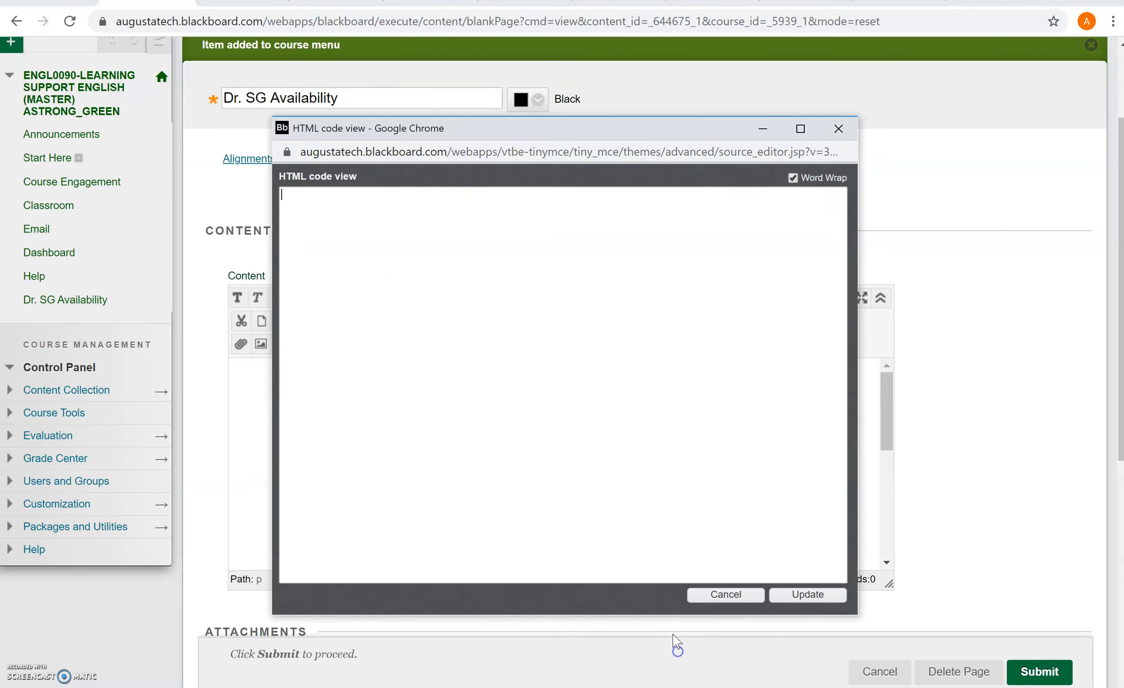
pyautogui.hotkey('ctrl', 'v')
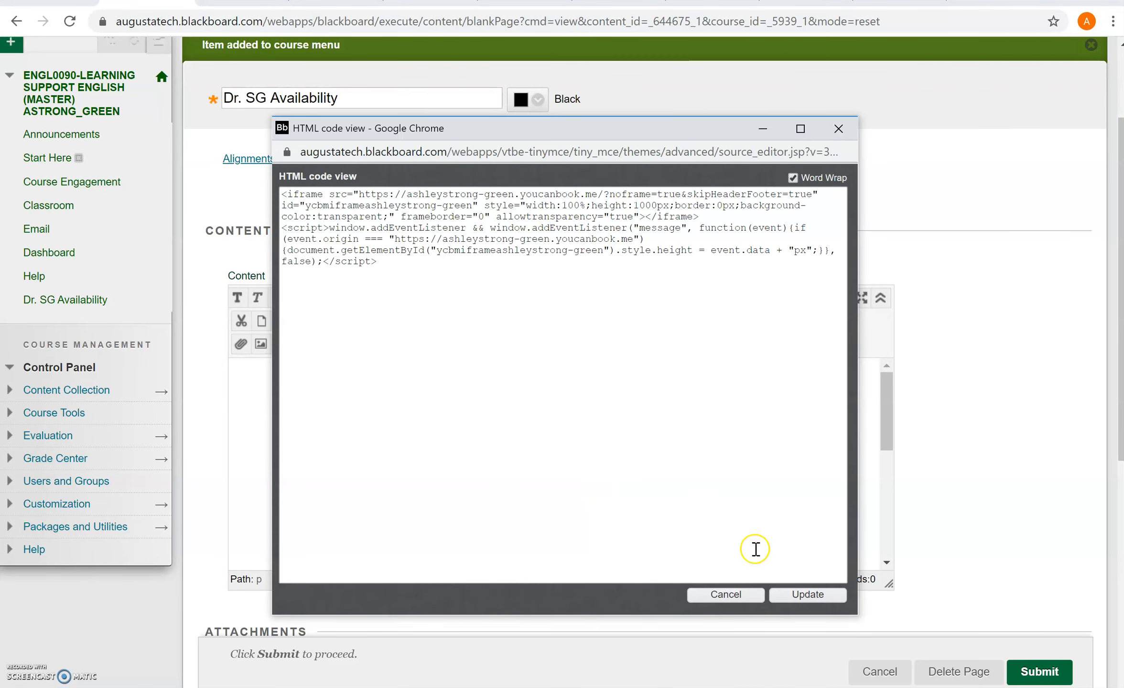
pyautogui.click(807, 595)
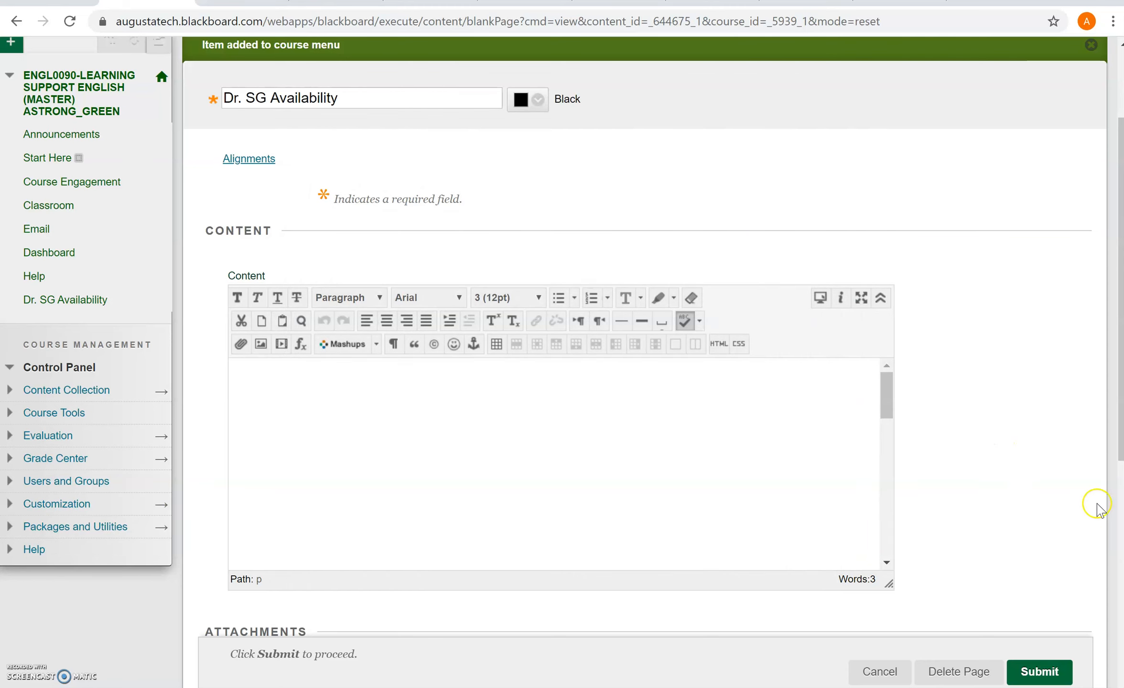
pyautogui.click(1046, 670)
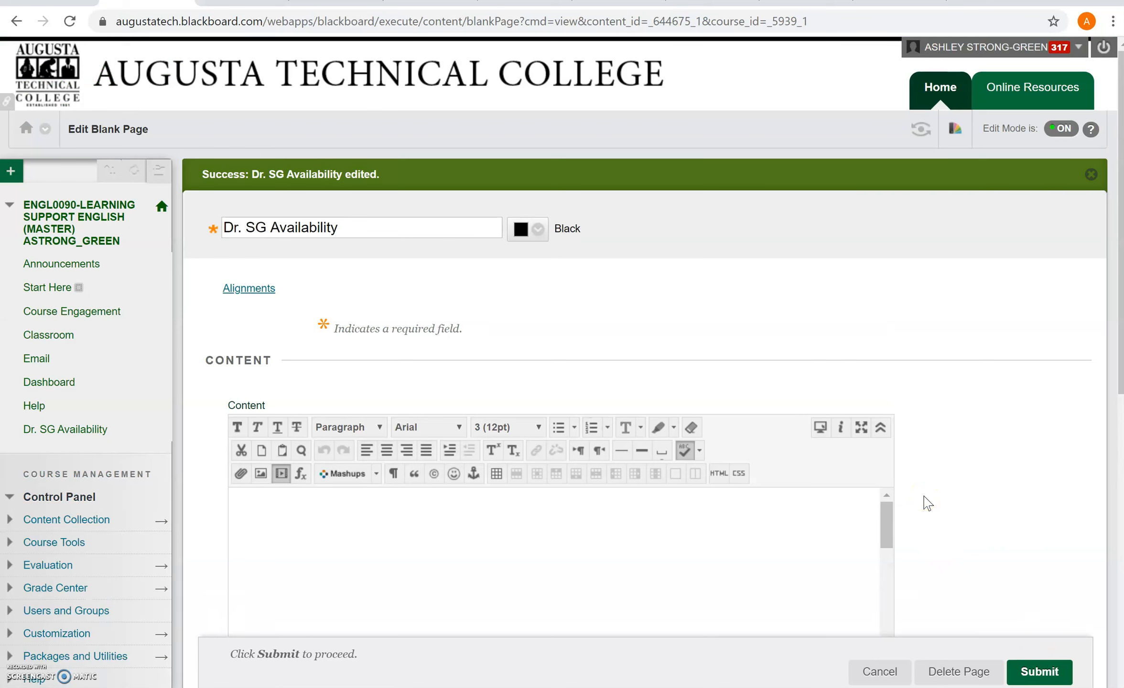
# Turn off Edit Mode to check the embedded booking calendar, and highlight the email address given for cancellations.
pyautogui.click(1054, 123)
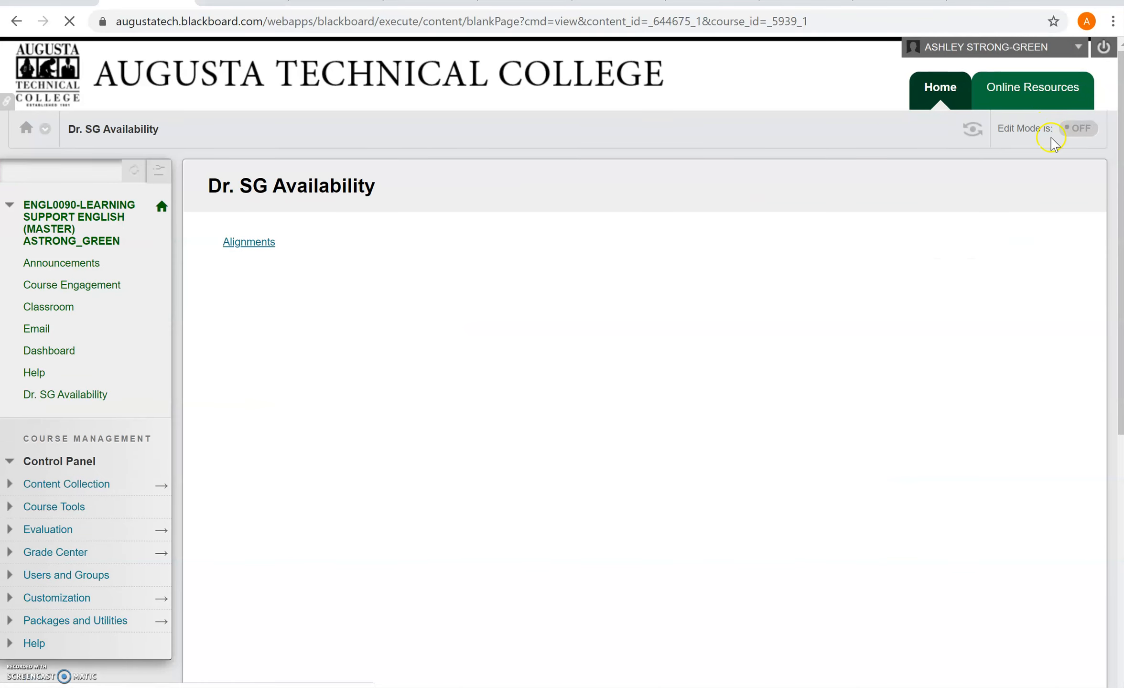
pyautogui.scroll(-7, 1094, 319)
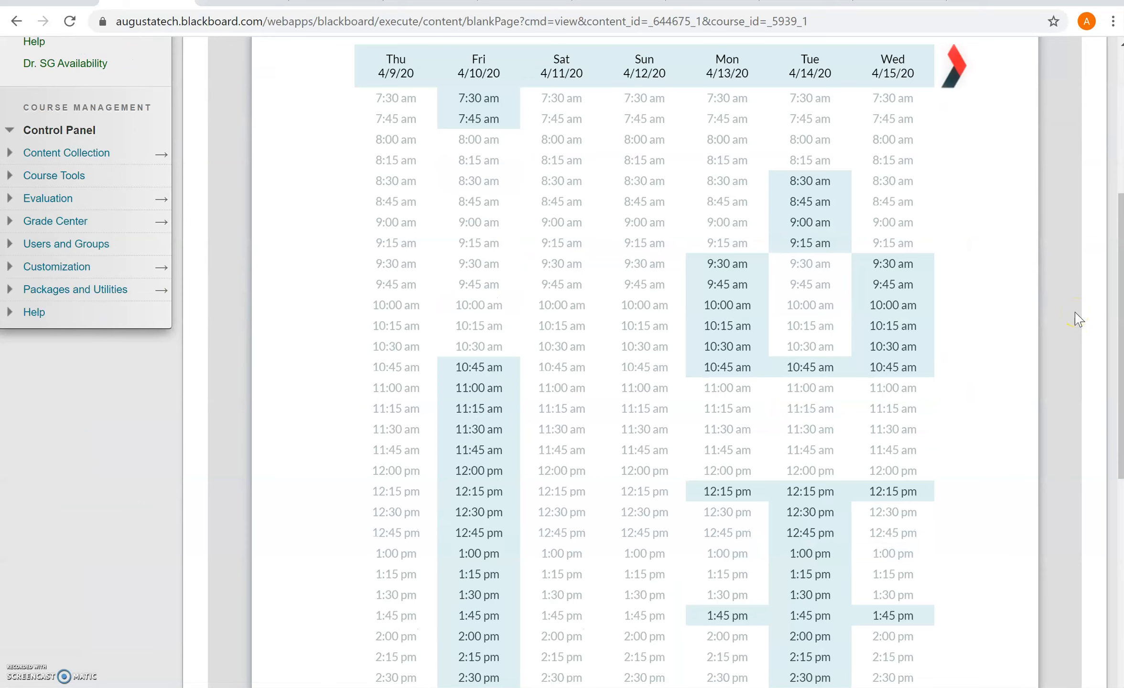
pyautogui.scroll(7, 1077, 319)
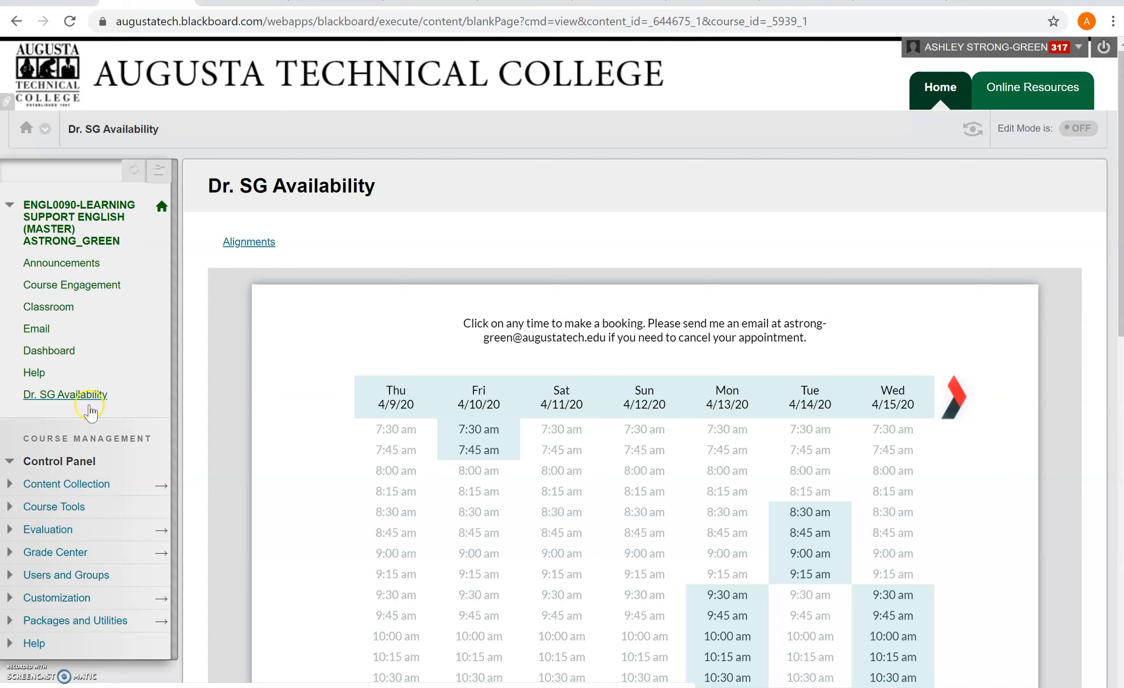
pyautogui.scroll(-3, 128, 239)
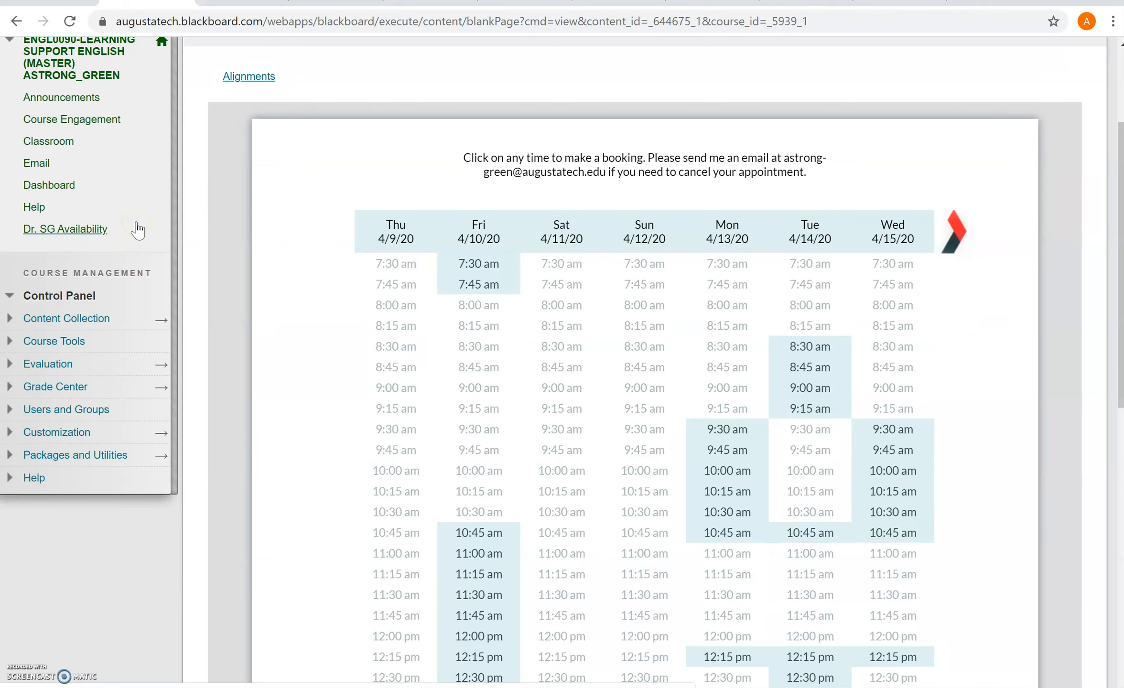
pyautogui.click(178, 205)
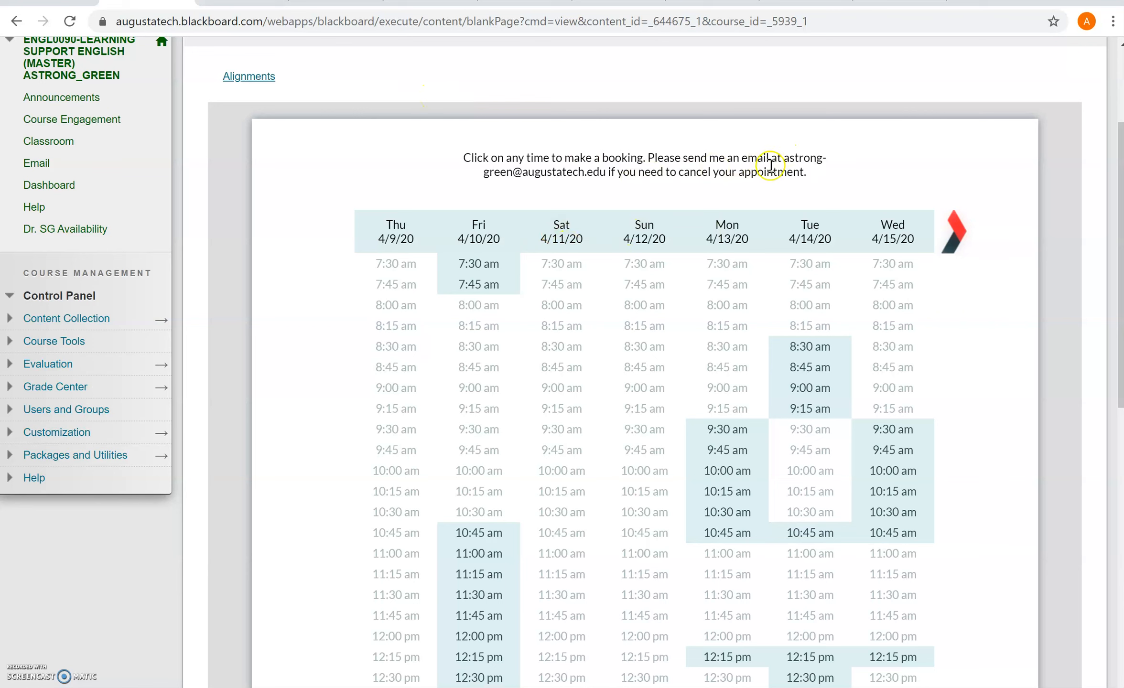
pyautogui.moveTo(790, 159); pyautogui.dragTo(608, 177)
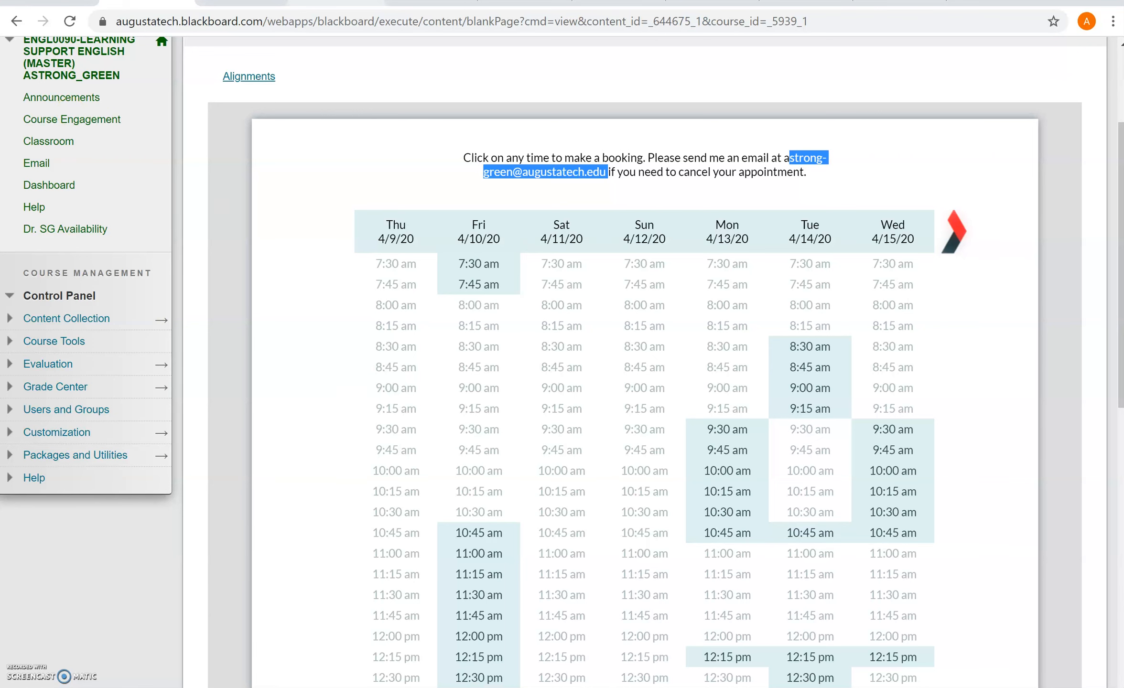
# Return to YouCanBook.me, close the embed dialog, and view the Times & Availability settings.
pyautogui.click(330, 2)
pyautogui.click(248, 2)
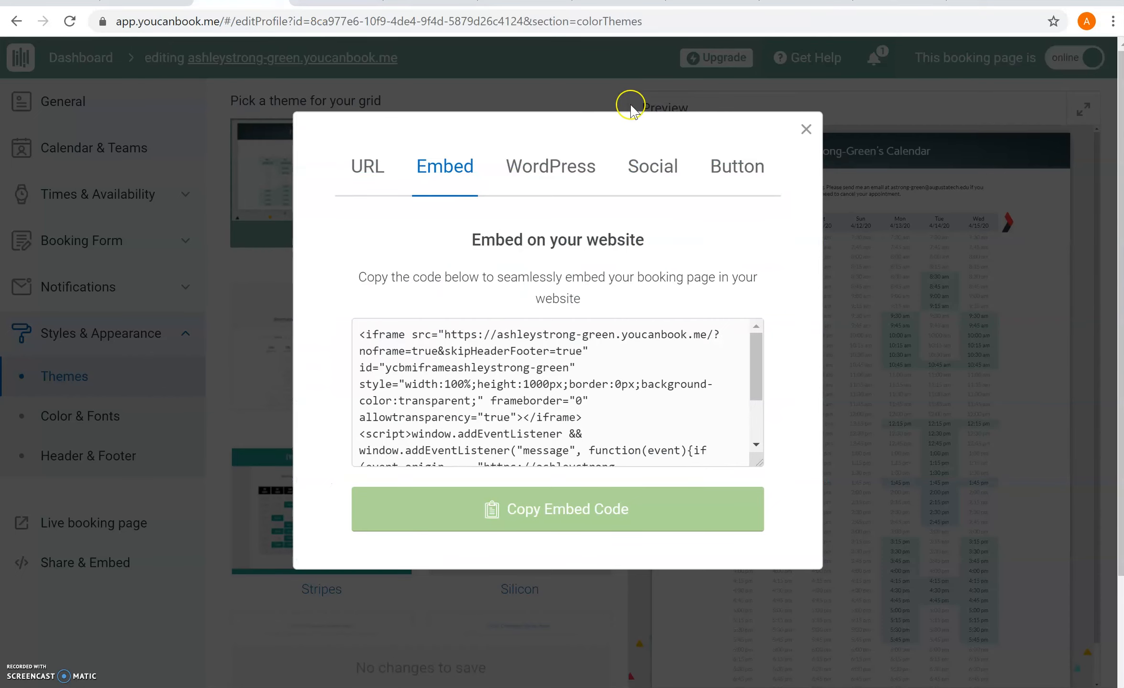
pyautogui.click(806, 129)
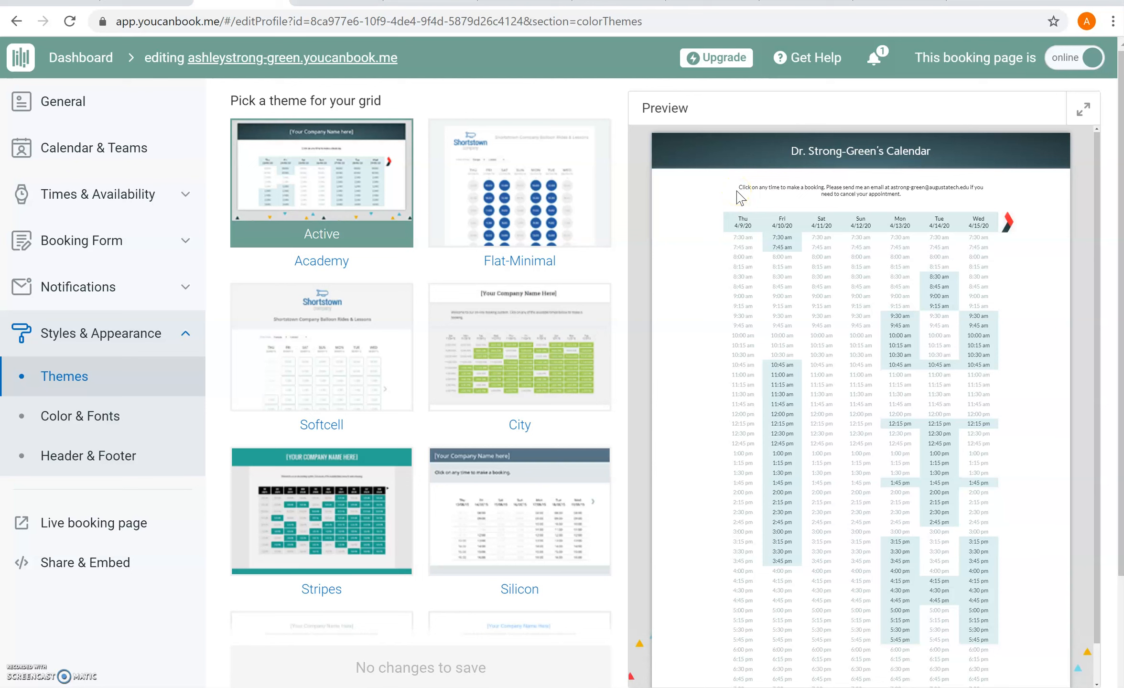
pyautogui.click(114, 192)
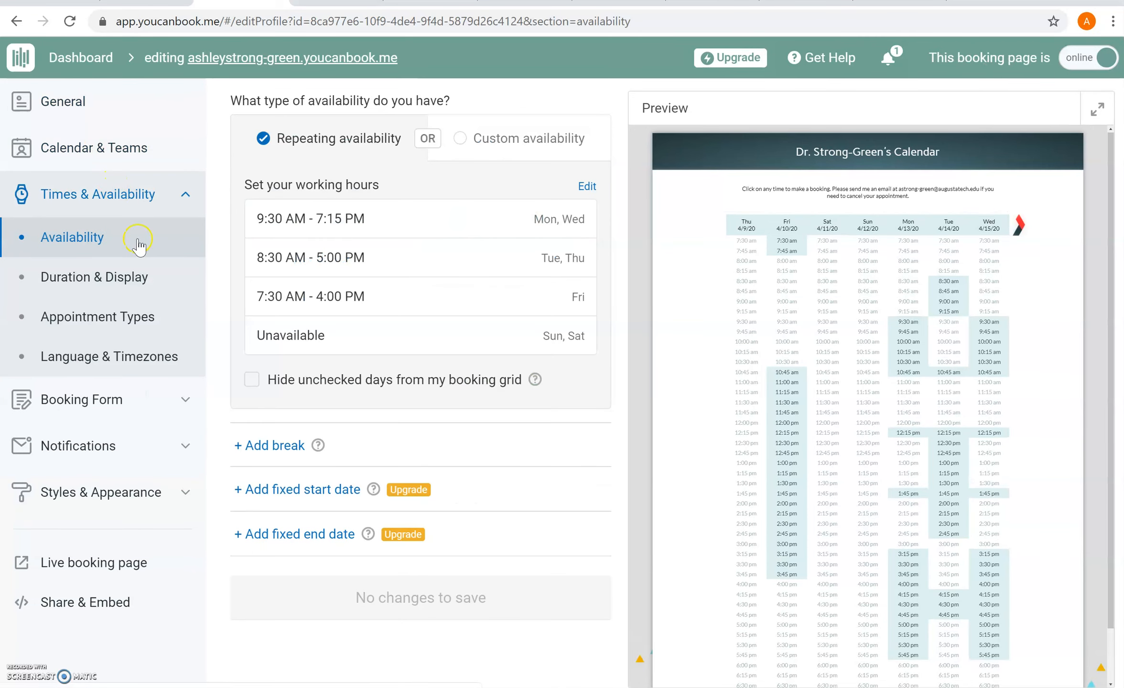
pyautogui.click(118, 368)
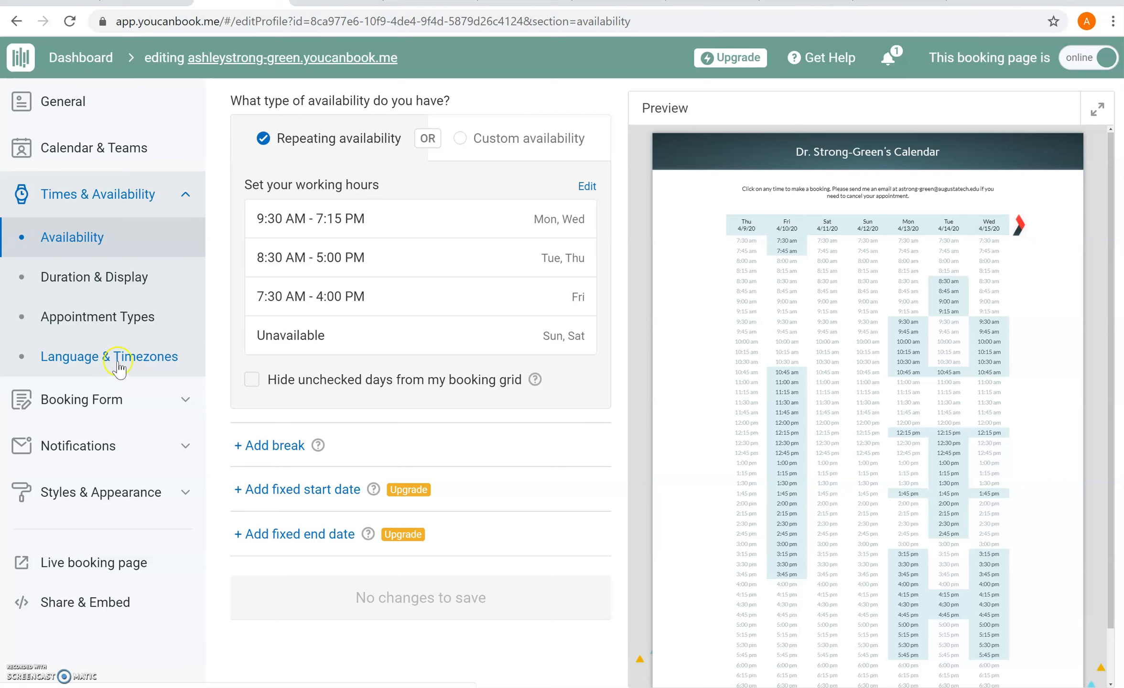